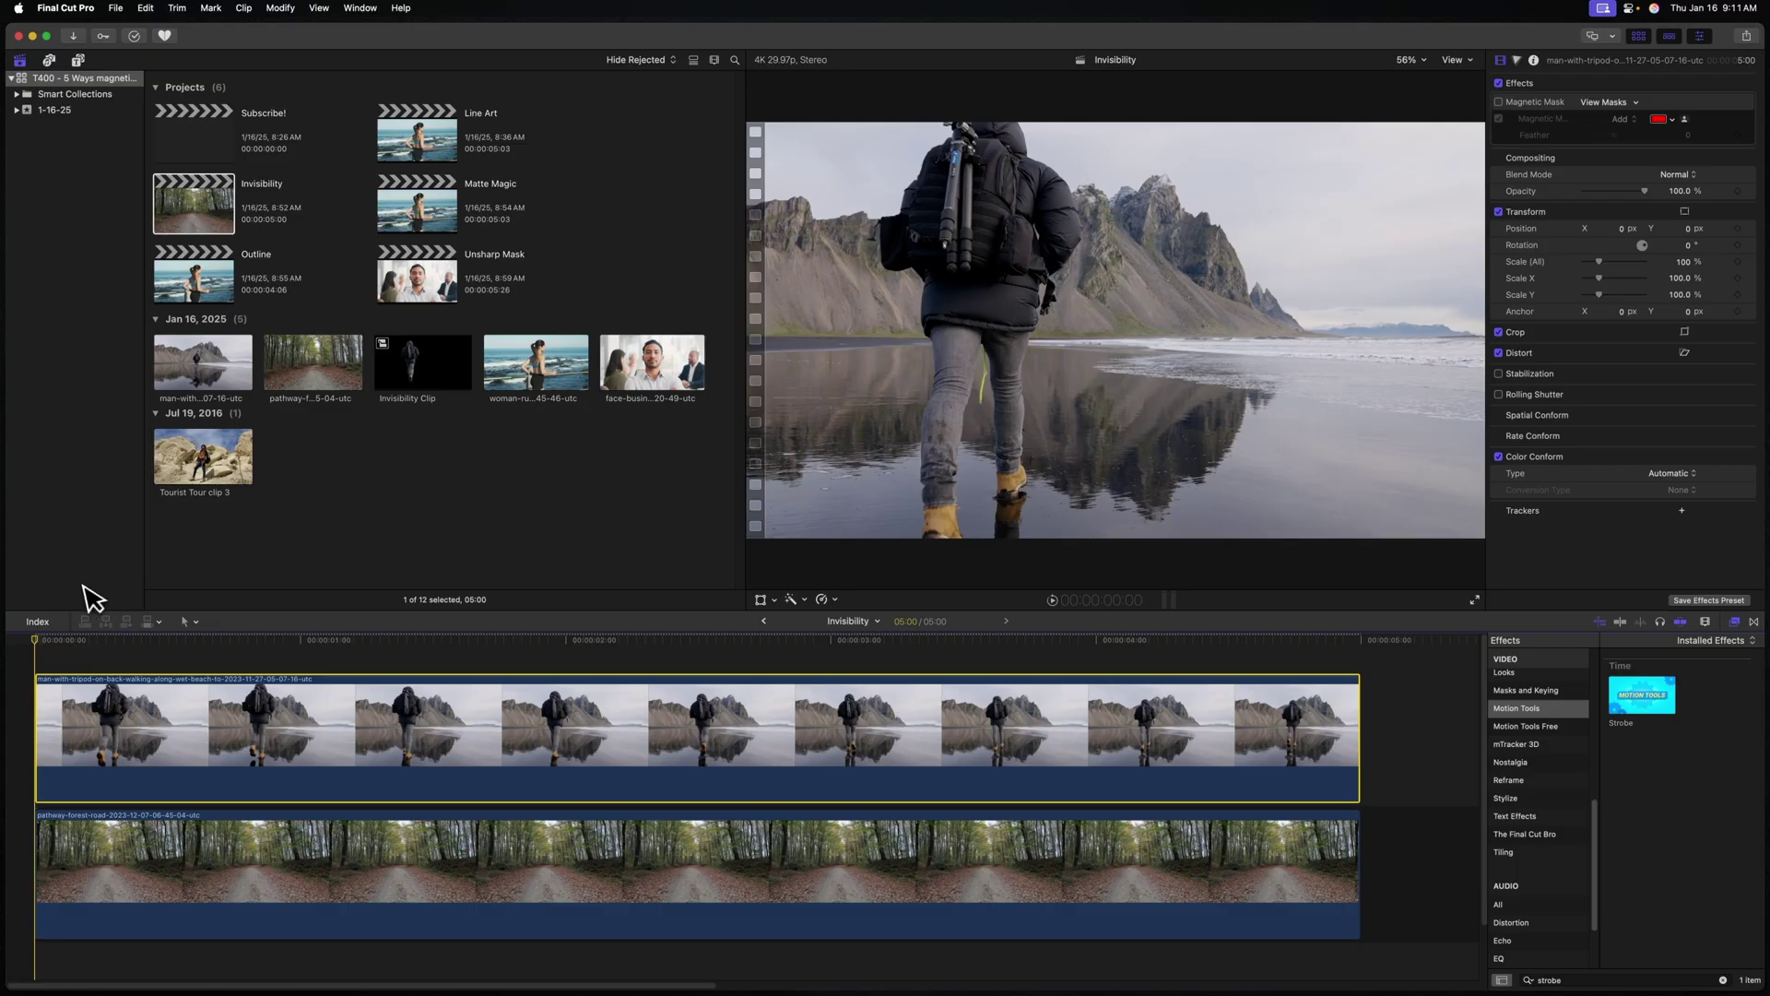
Play the Invisibility project to preview the beach hiker over the forest path.
{"action": "key", "text": "space"}
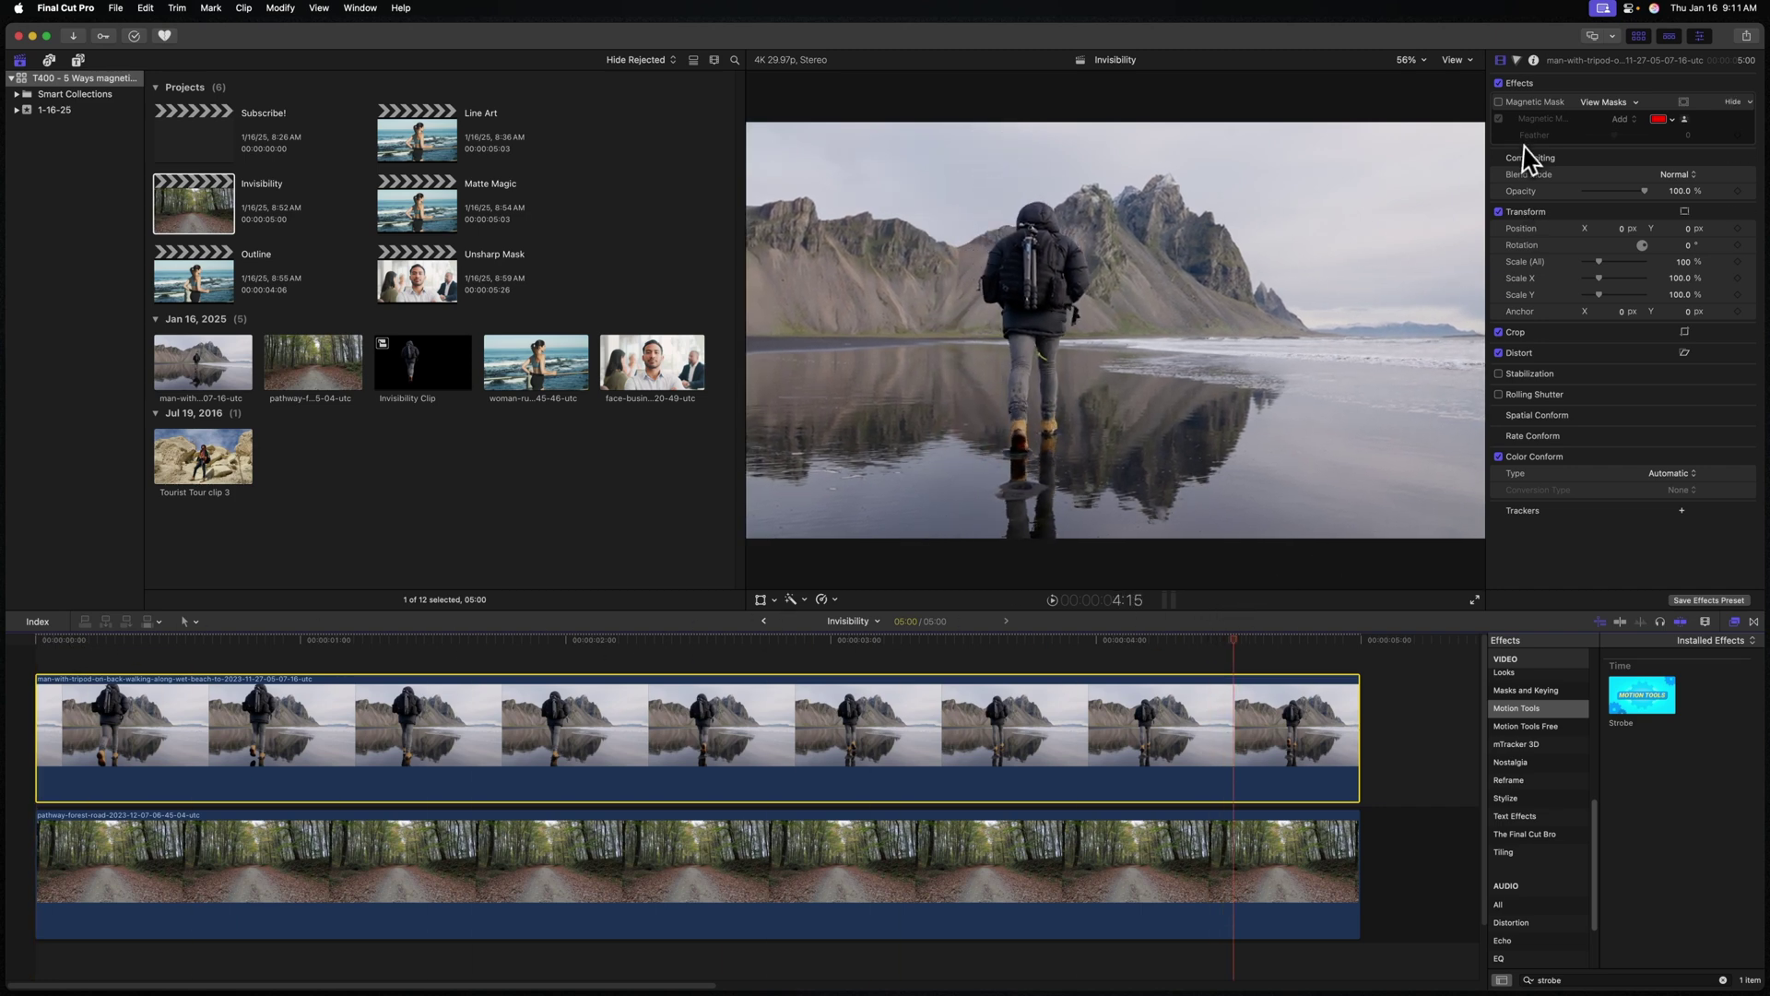
Enable the hiker's Magnetic Mask and apply Bump Map to the forest path clip.
{"action": "left_click", "coordinate": [1498, 103]}
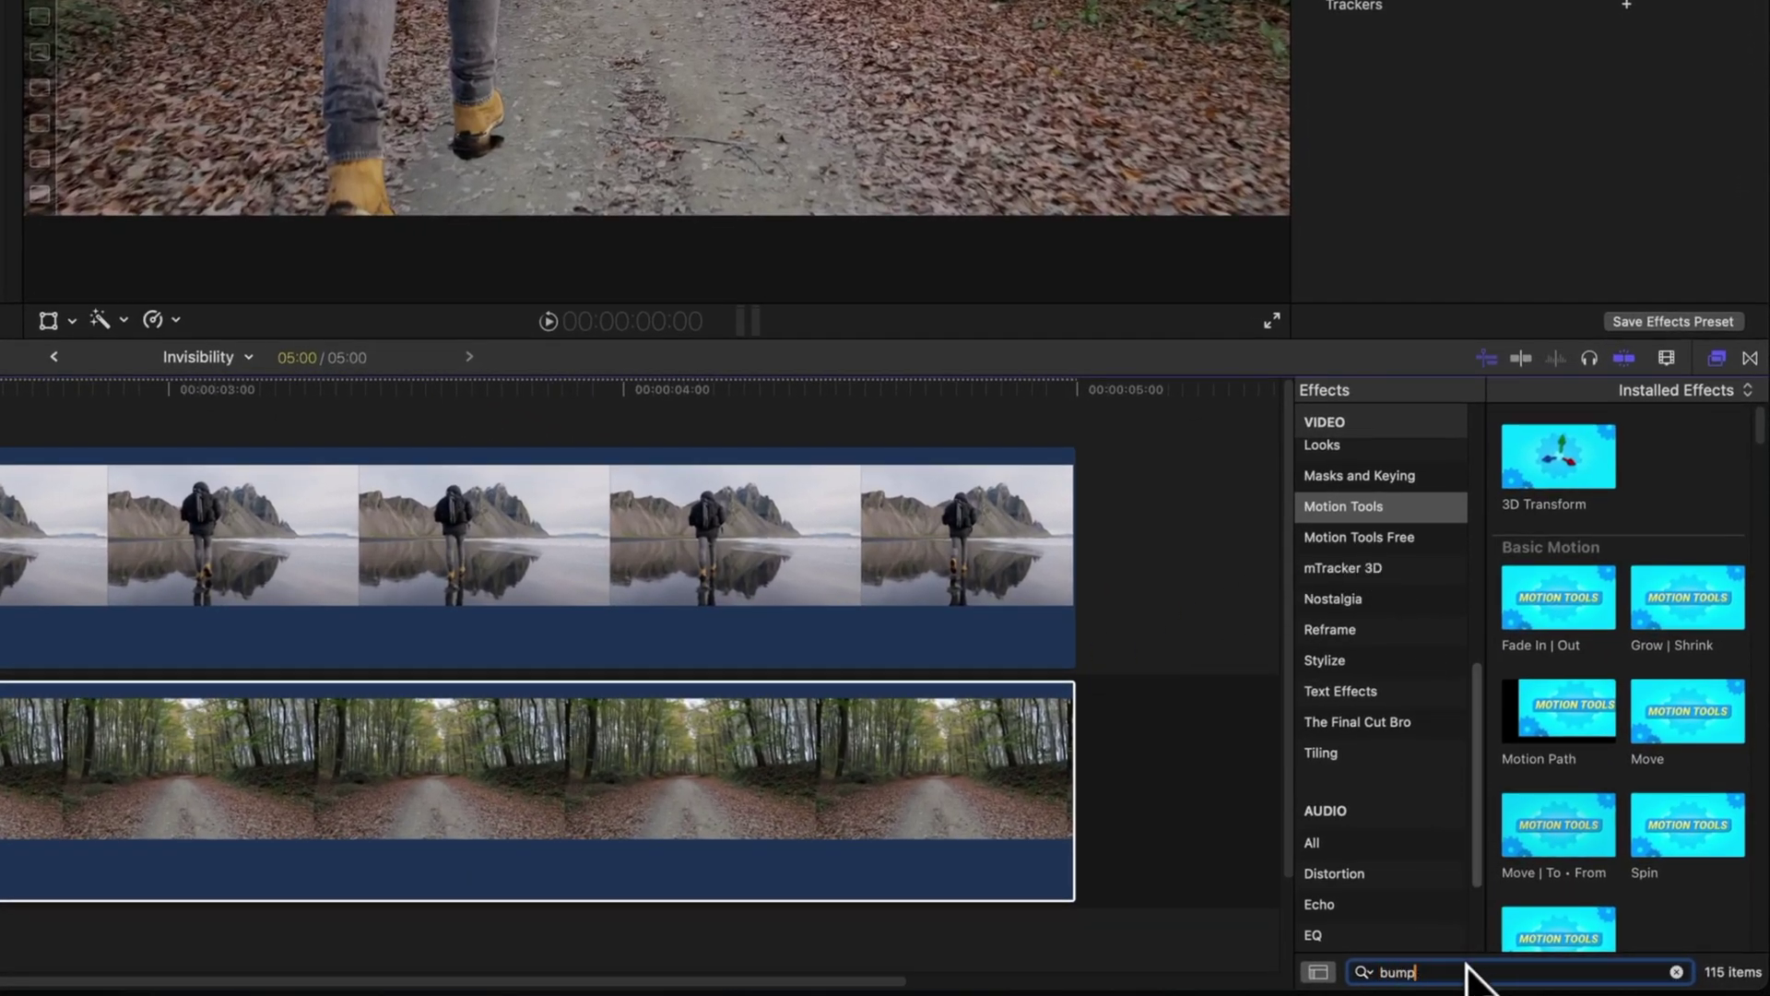
{"action": "left_click_drag", "start_coordinate": [1549, 502], "coordinate": [267, 875]}
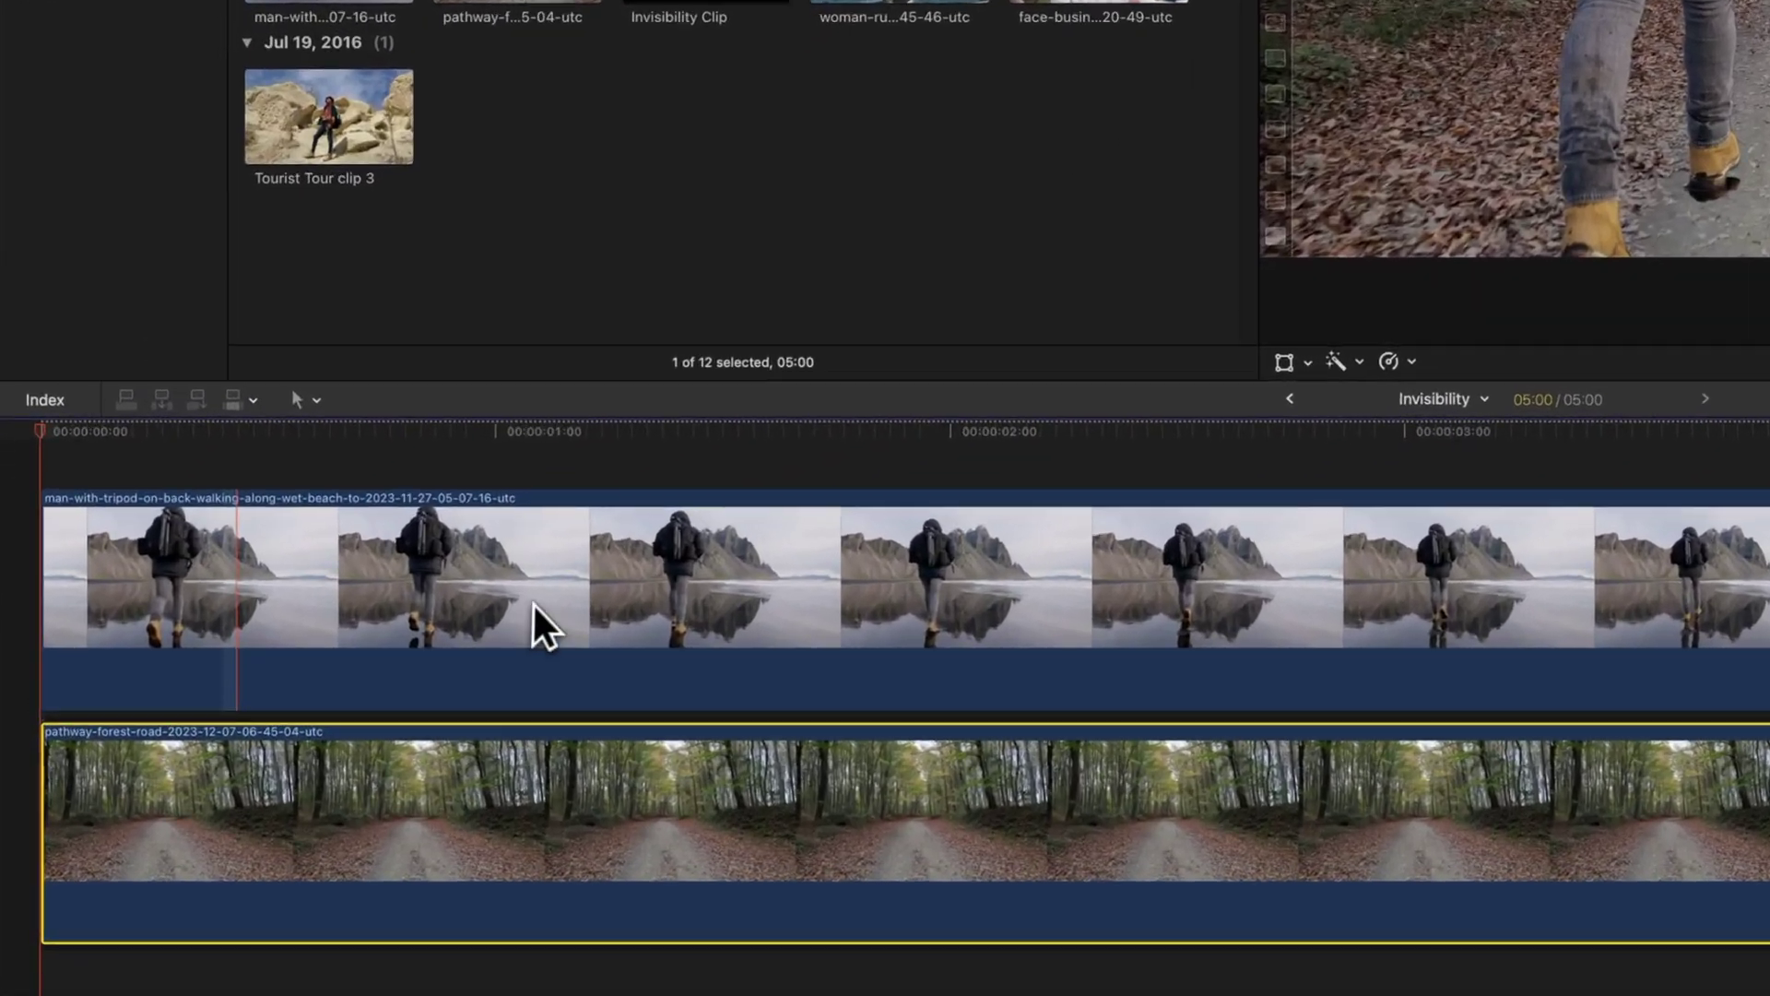
Turn the masked beach hiker clip into a compound clip named 'Invisibility'.
{"action": "left_click", "coordinate": [534, 603]}
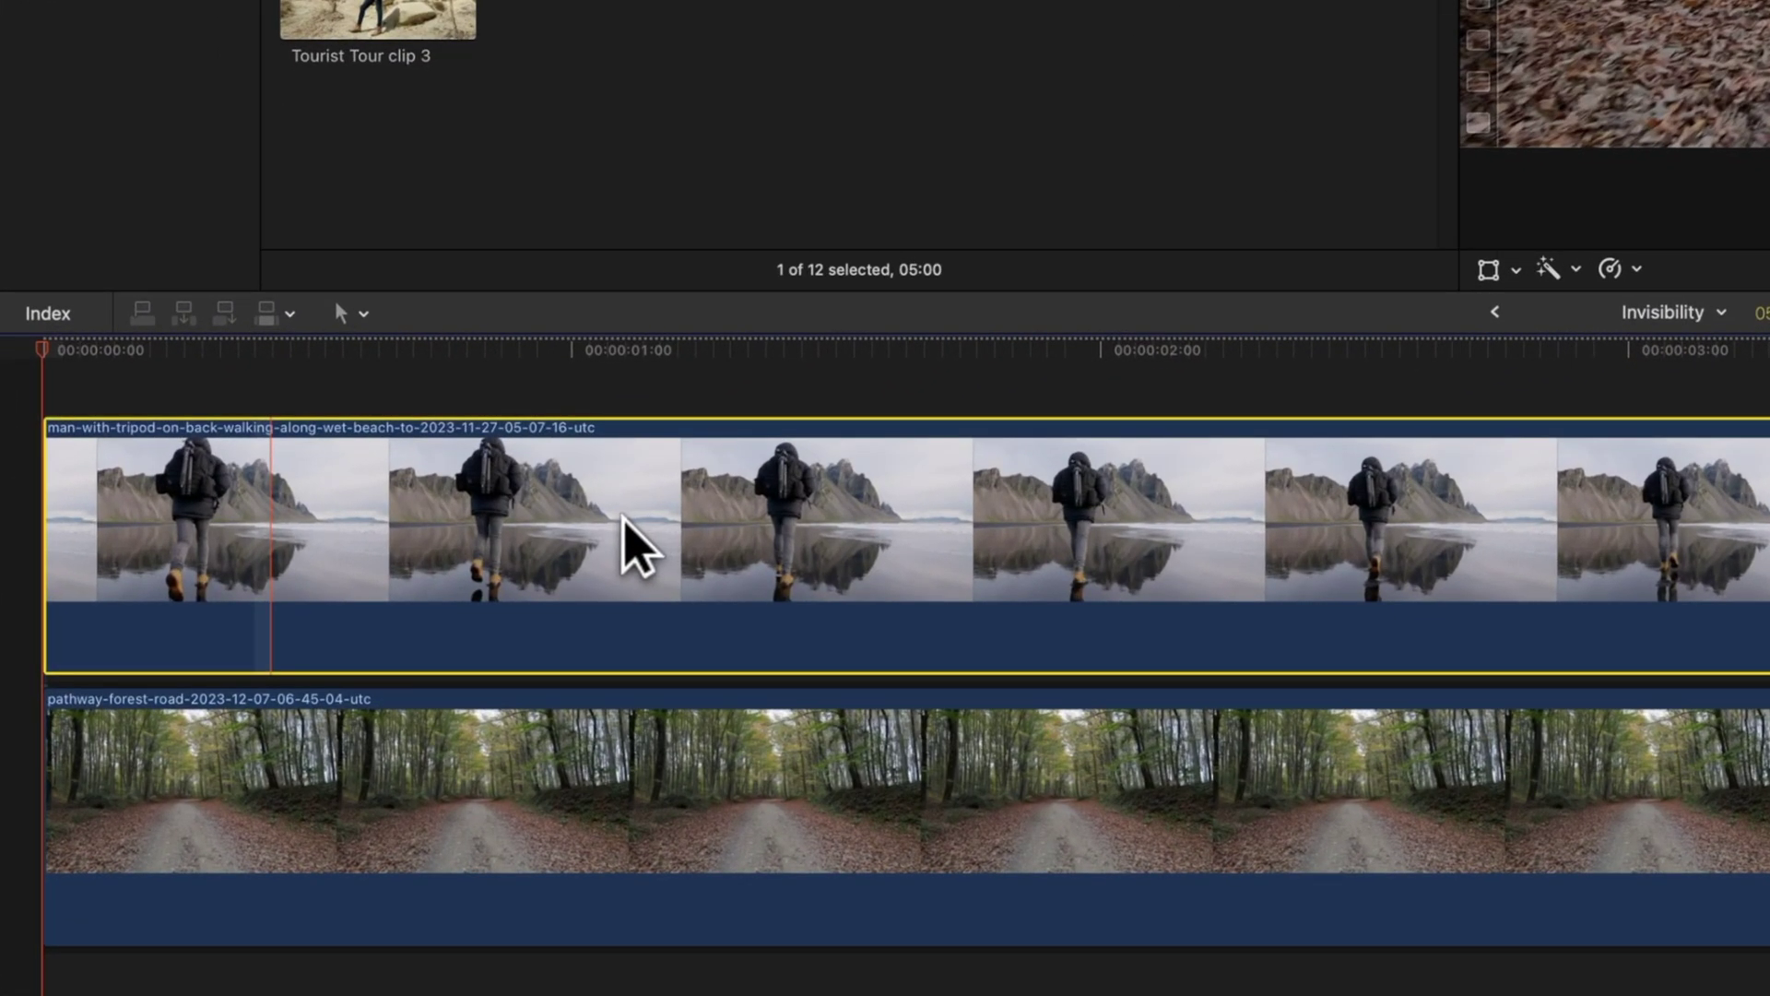
{"action": "right_click", "coordinate": [625, 522]}
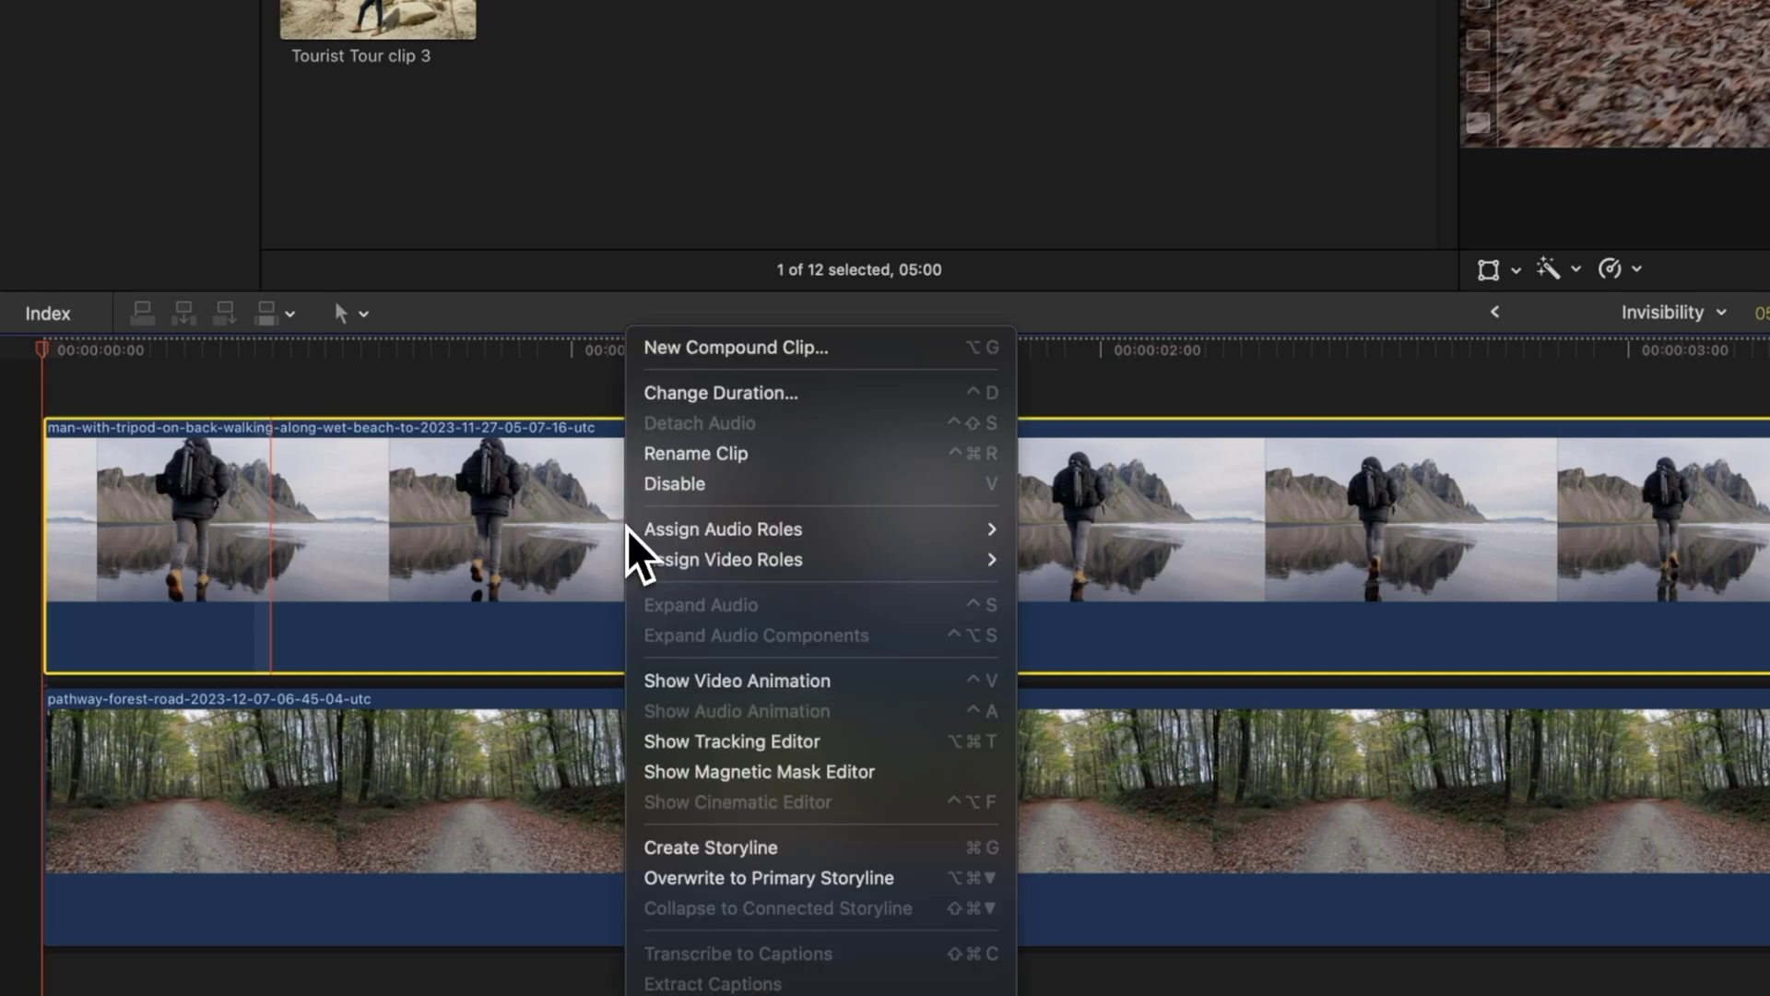
{"action": "left_click", "coordinate": [875, 353]}
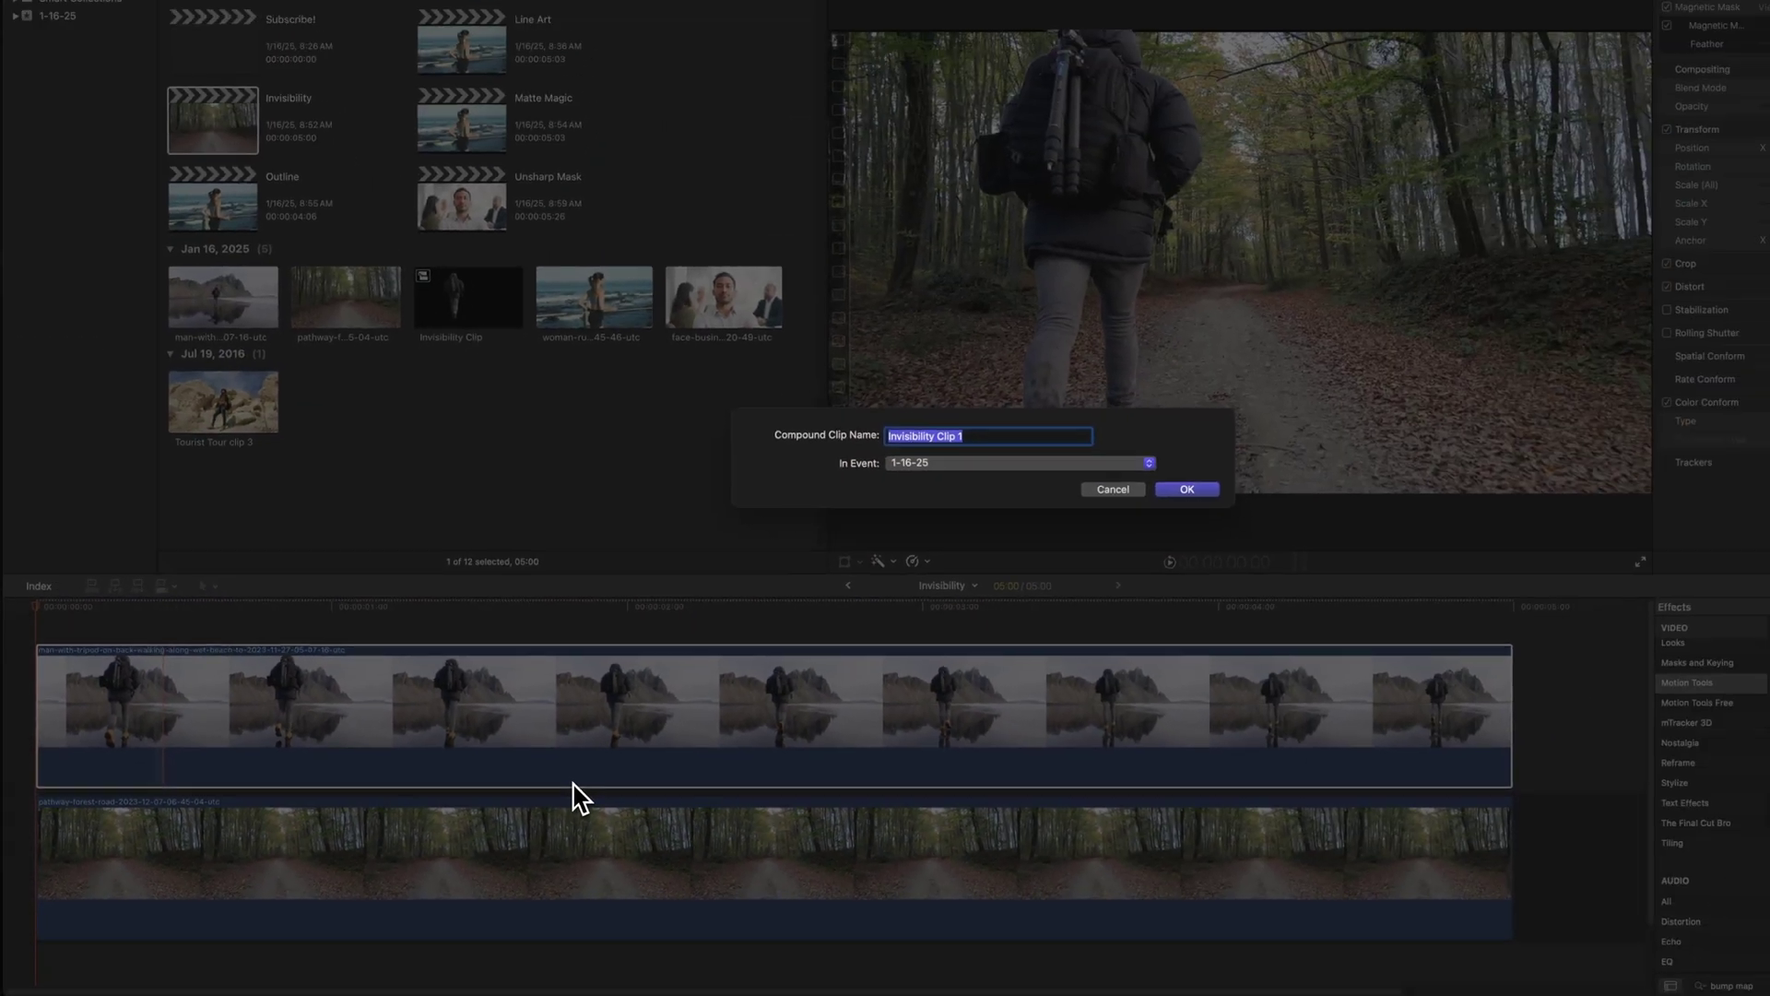
{"action": "type", "text": "Invisibility"}
{"action": "key", "text": "Return"}
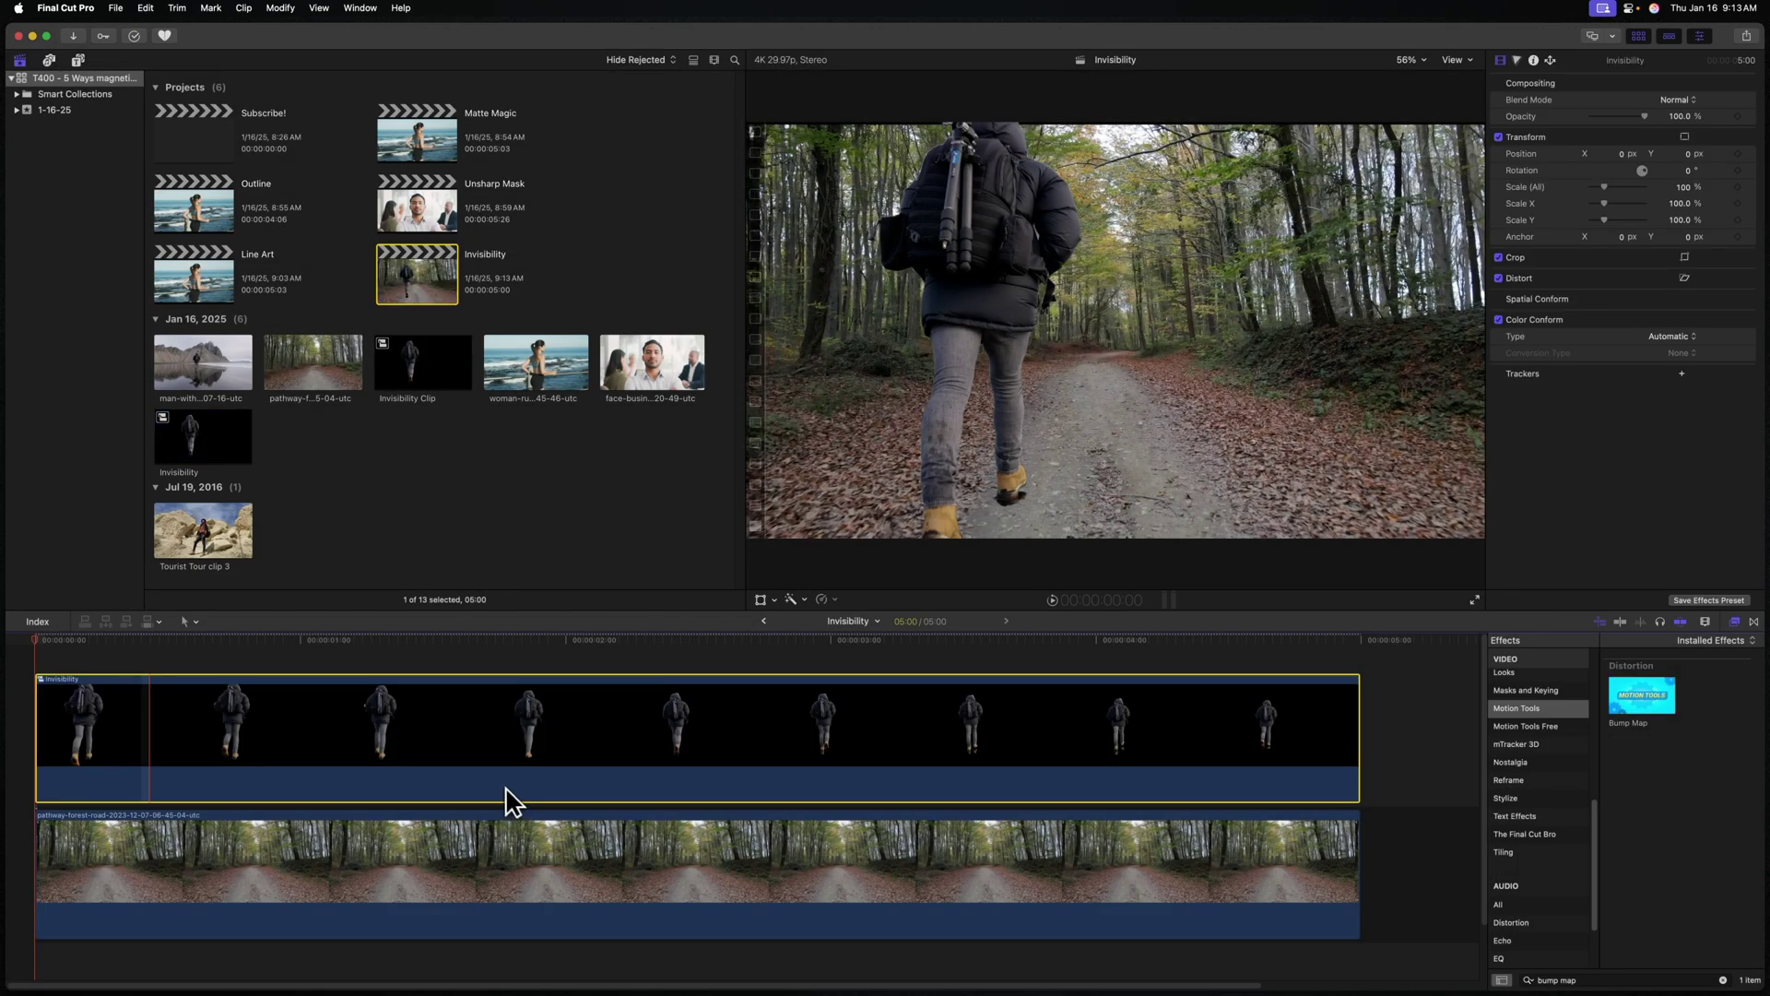
Use the Invisibility clip as the forest clip's Bump Map source and raise Amount.
{"action": "left_click", "coordinate": [314, 830]}
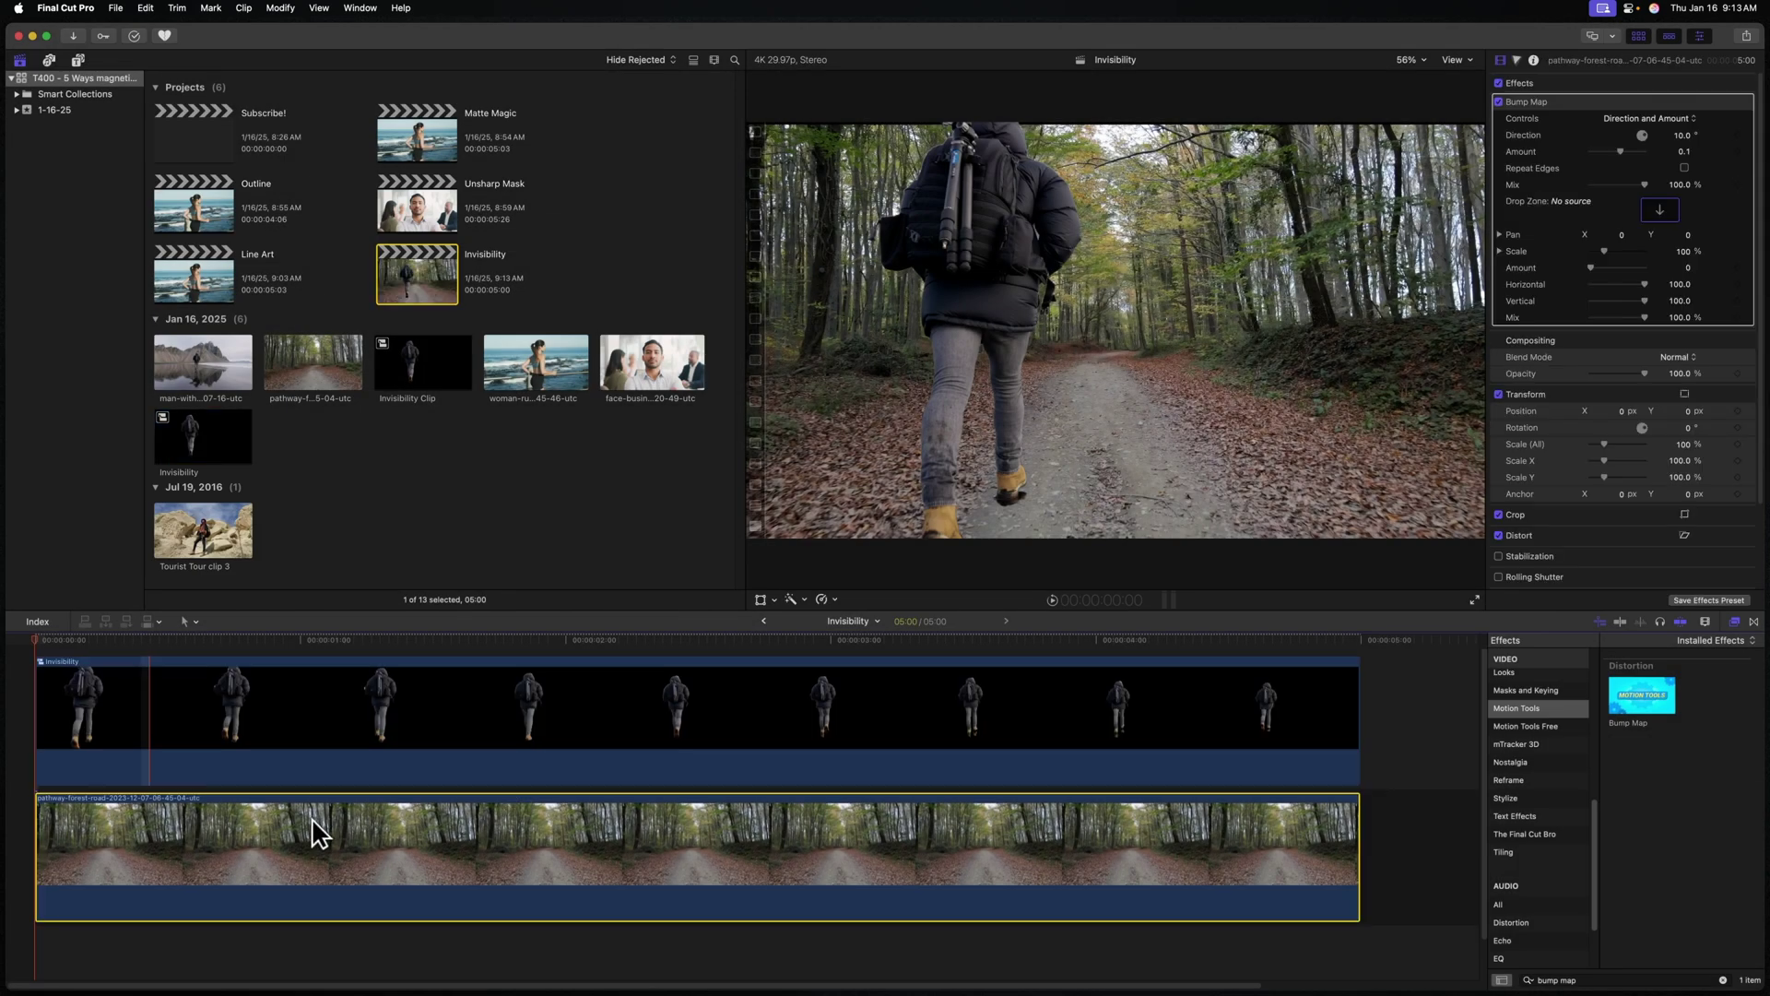
{"action": "left_click", "coordinate": [1665, 211]}
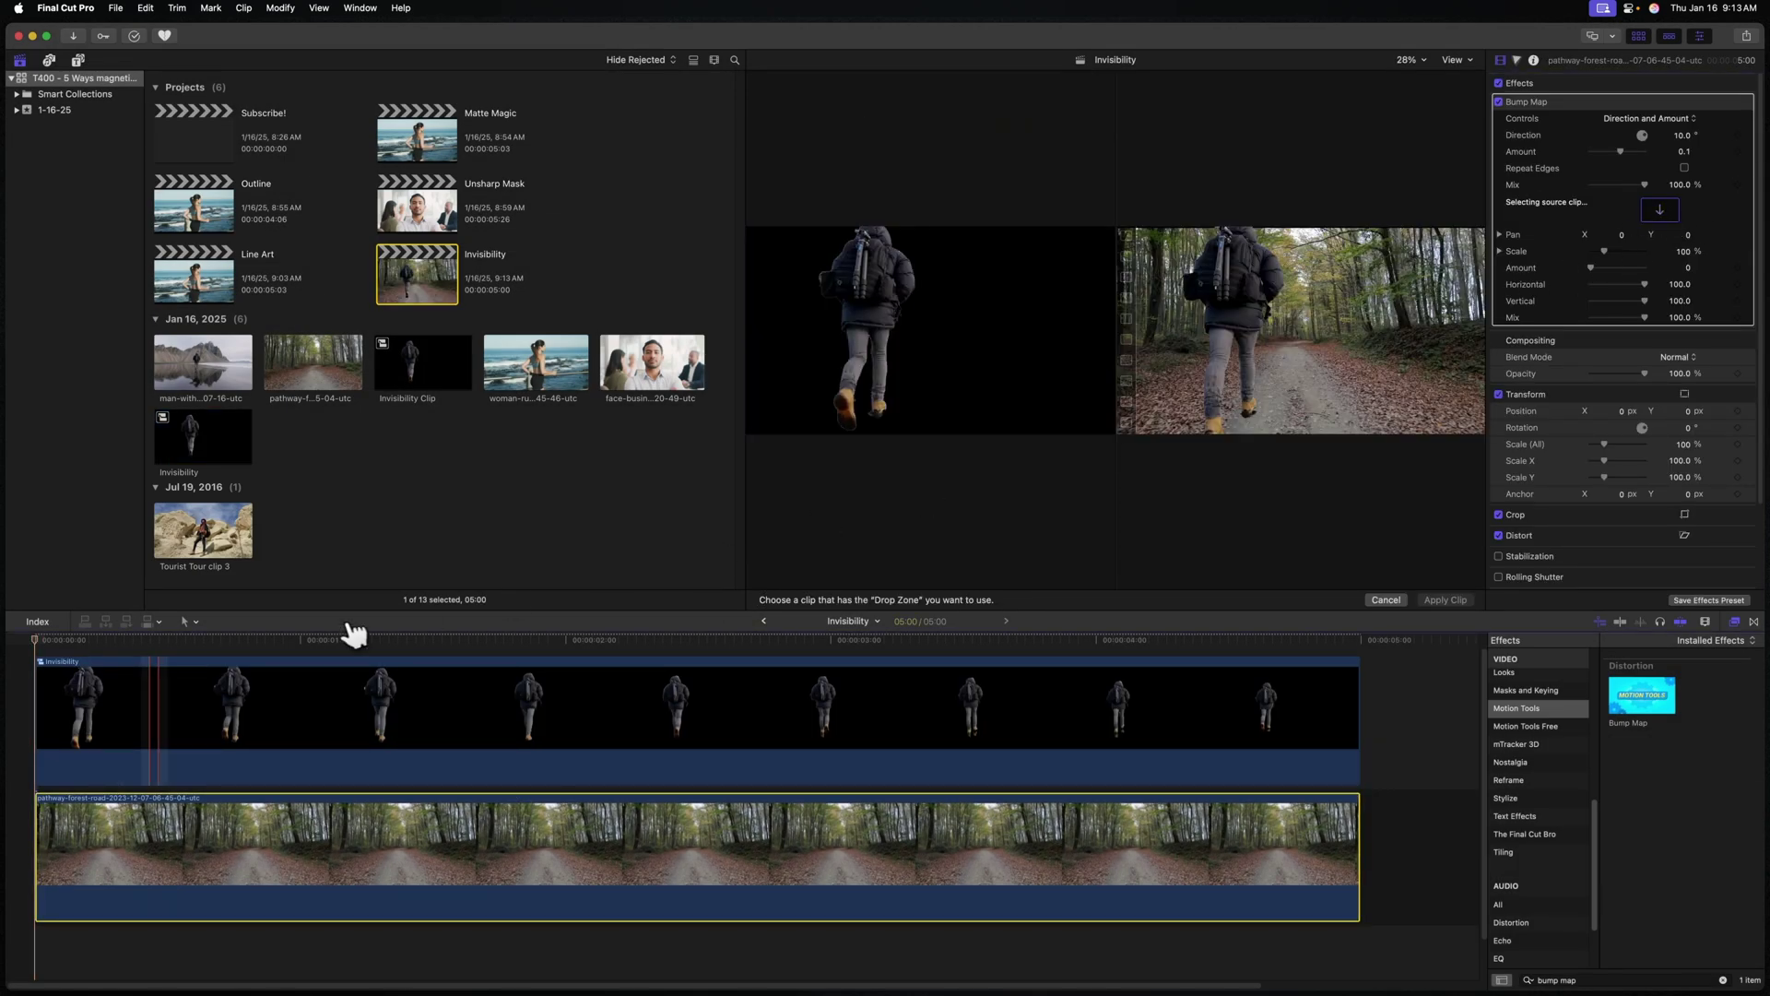
{"action": "left_click", "coordinate": [41, 696]}
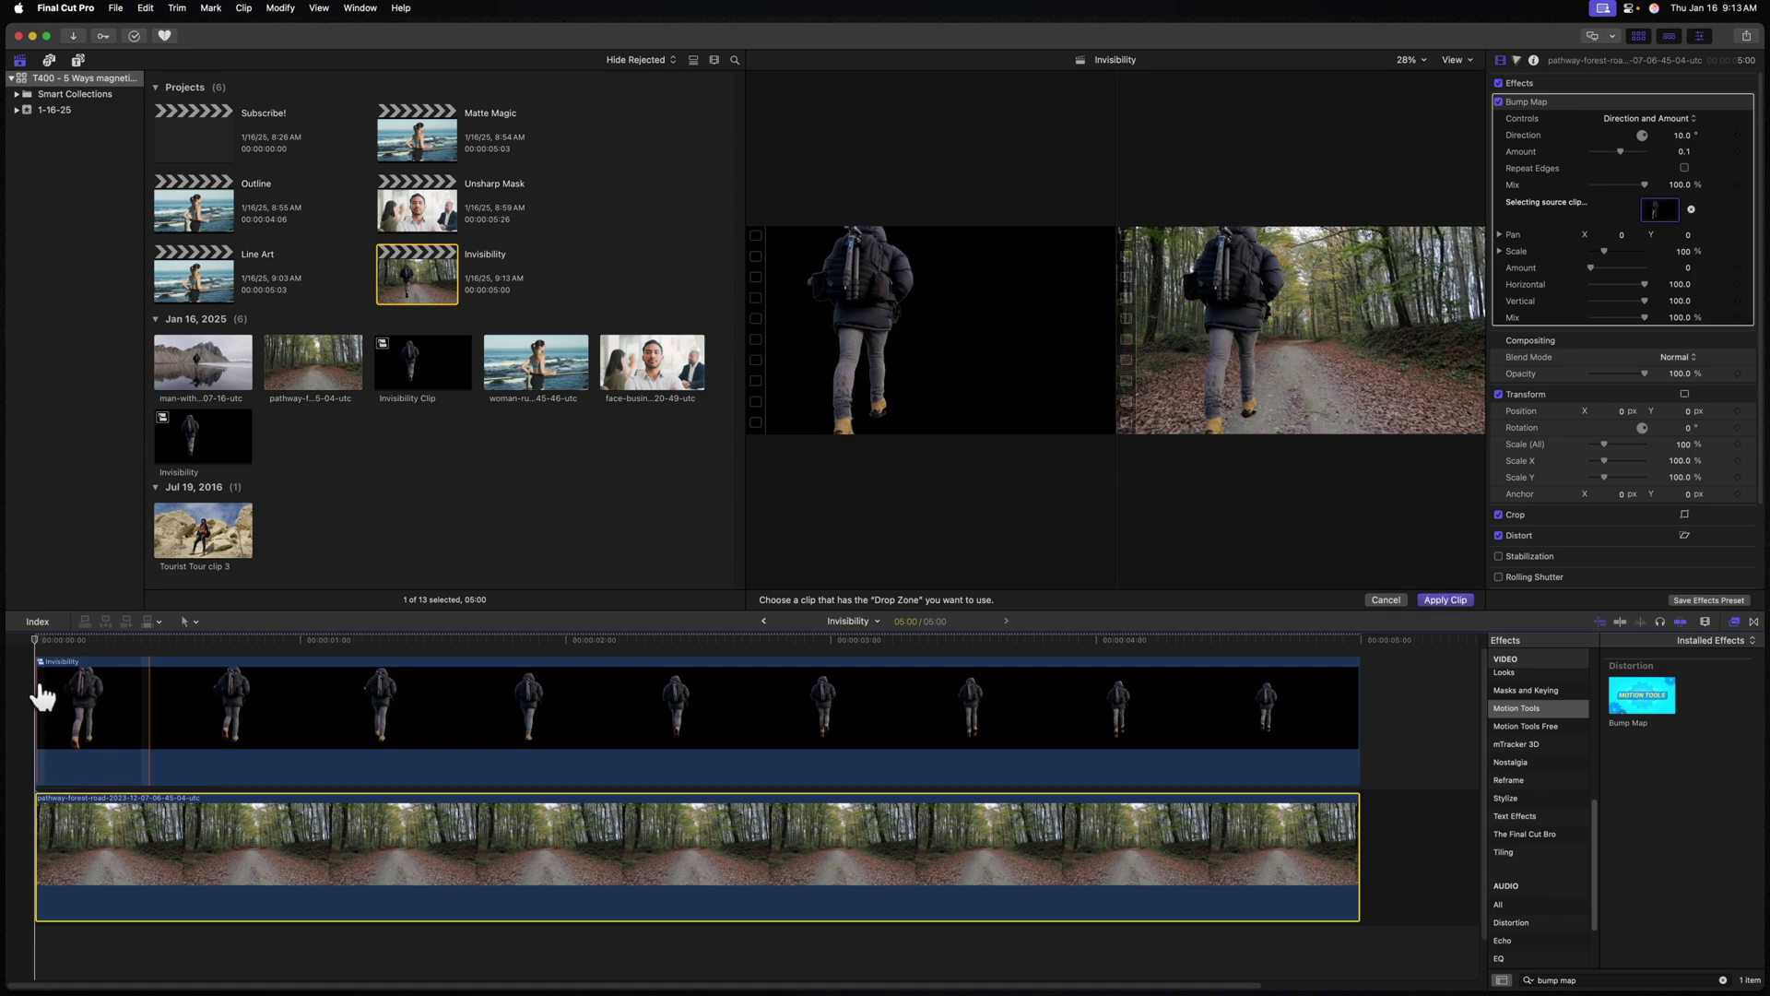
{"action": "left_click", "coordinate": [1444, 600]}
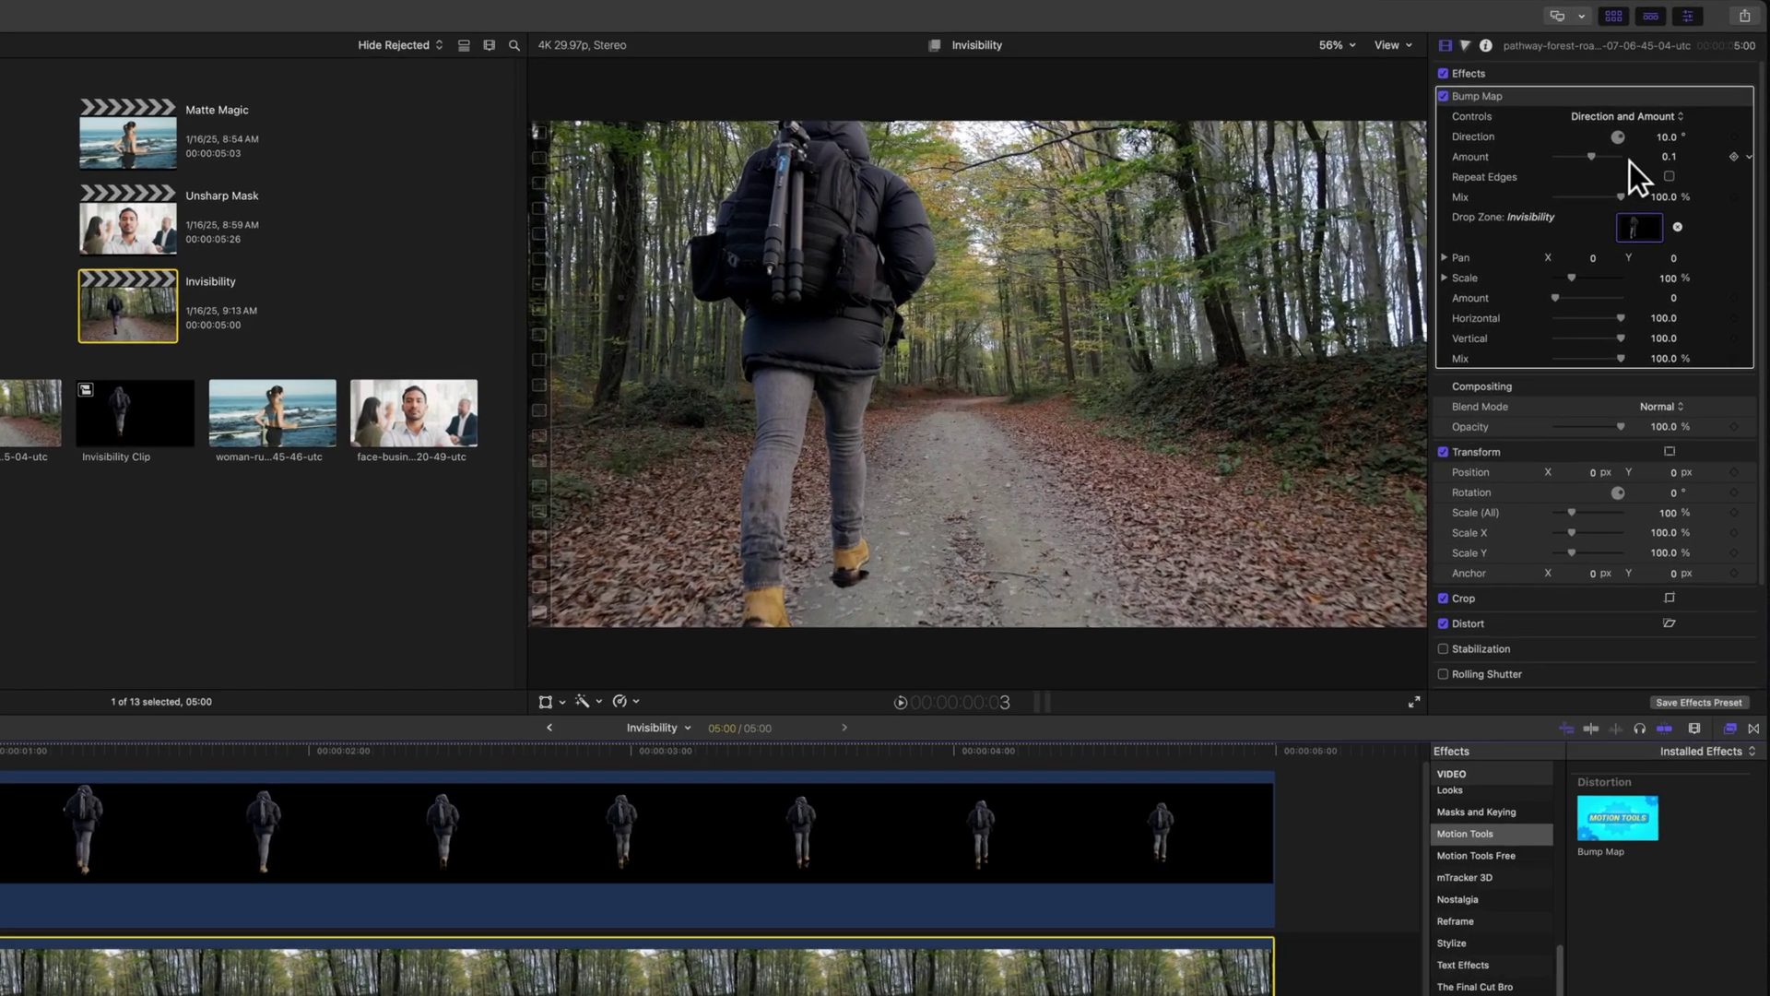
{"action": "mouse_move", "coordinate": [1620, 151]}
{"action": "left_mouse_down"}
{"action": "mouse_move", "coordinate": [1647, 151]}
{"action": "mouse_move", "coordinate": [1635, 171]}
{"action": "left_mouse_up"}
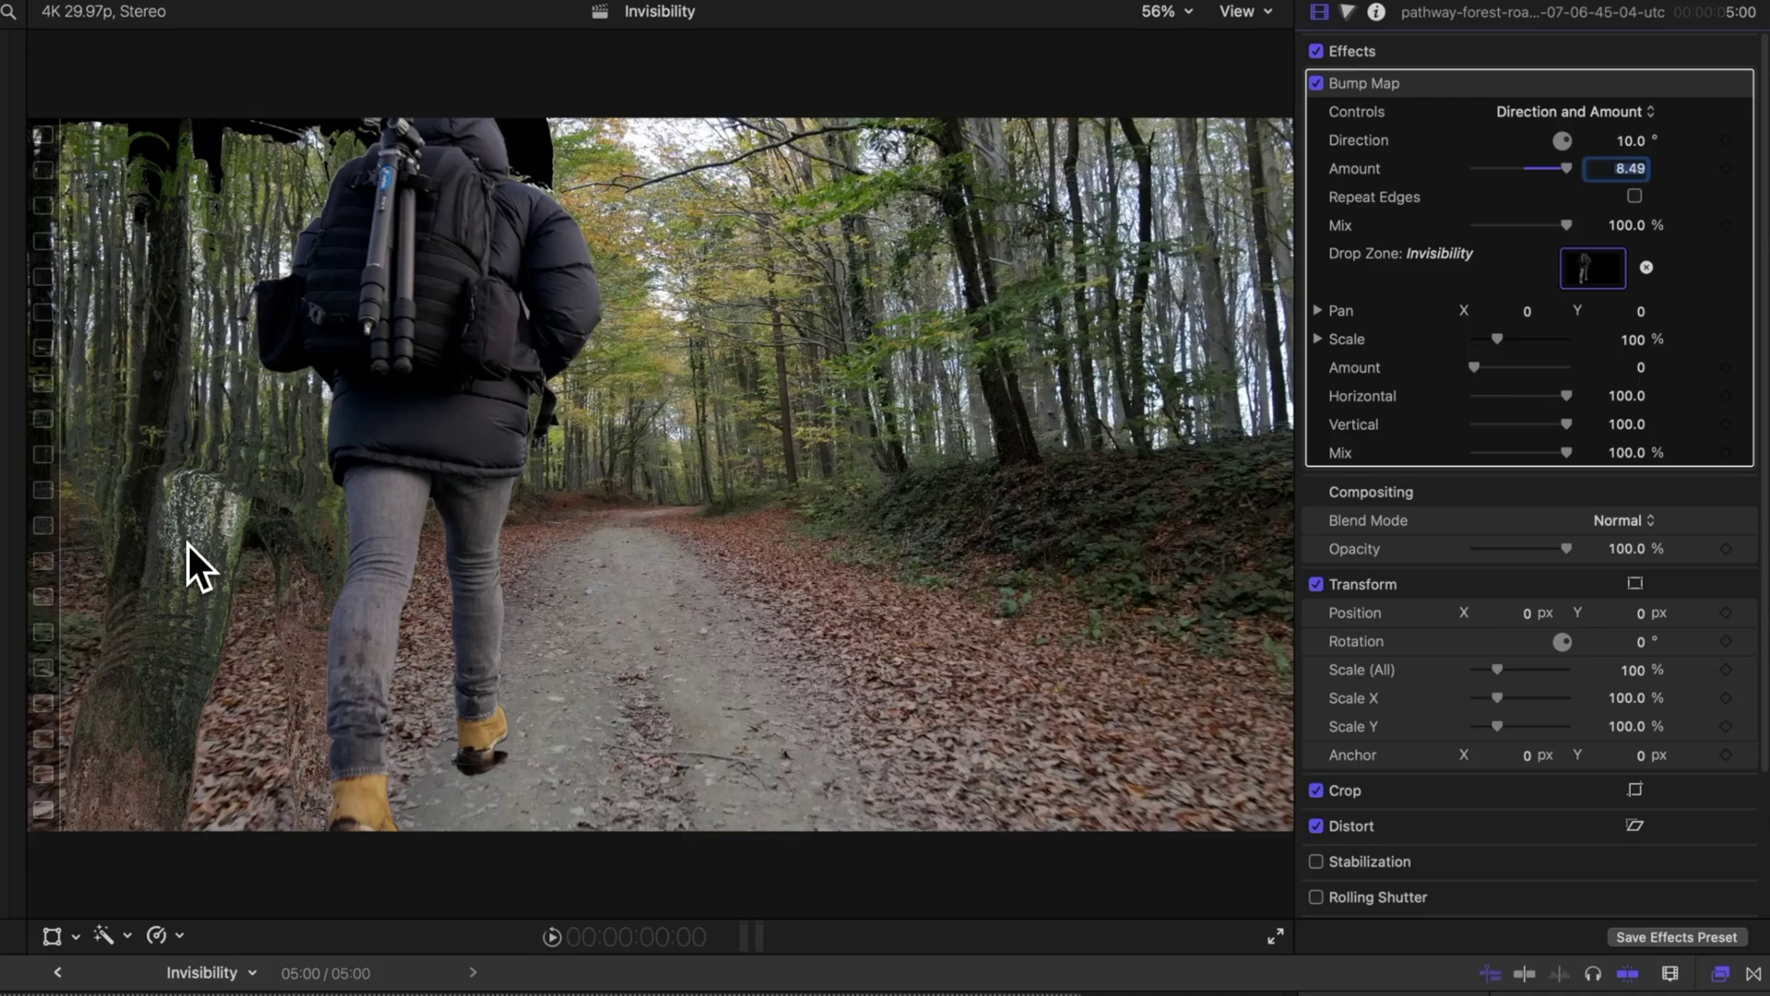
Preview the bump-mapped forest path, then disable the Invisibility clip.
{"action": "key", "text": "space"}
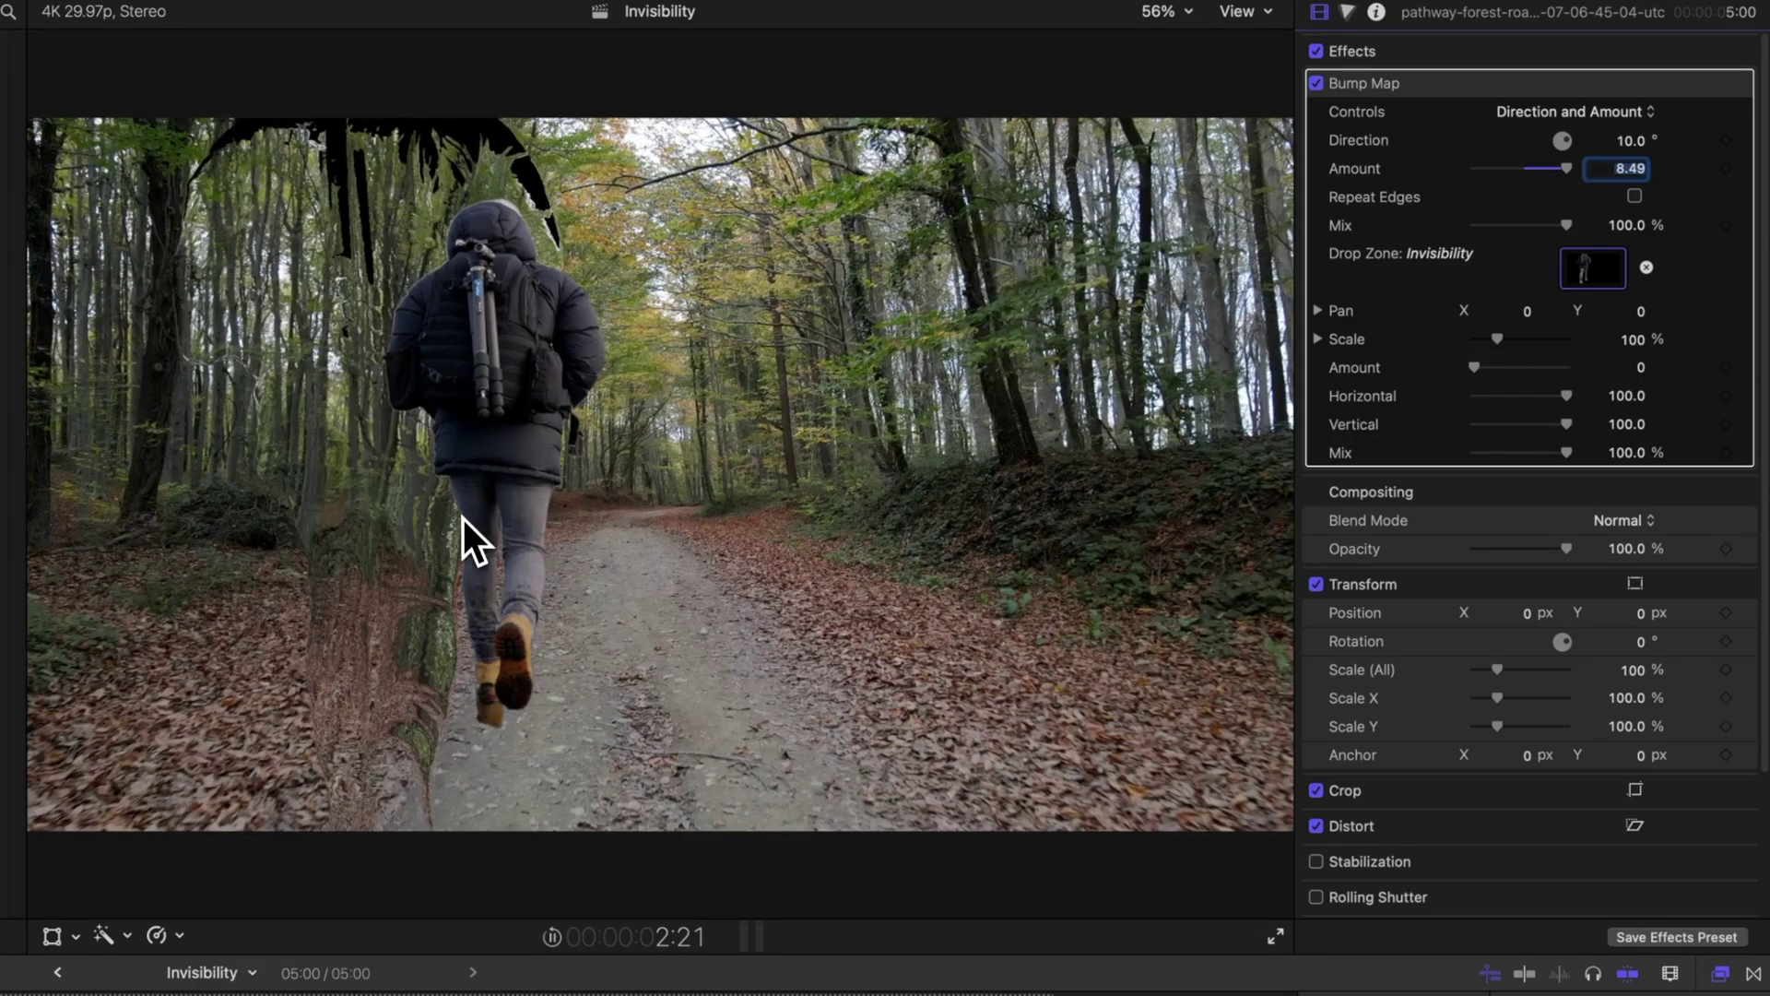
{"action": "key", "text": "space"}
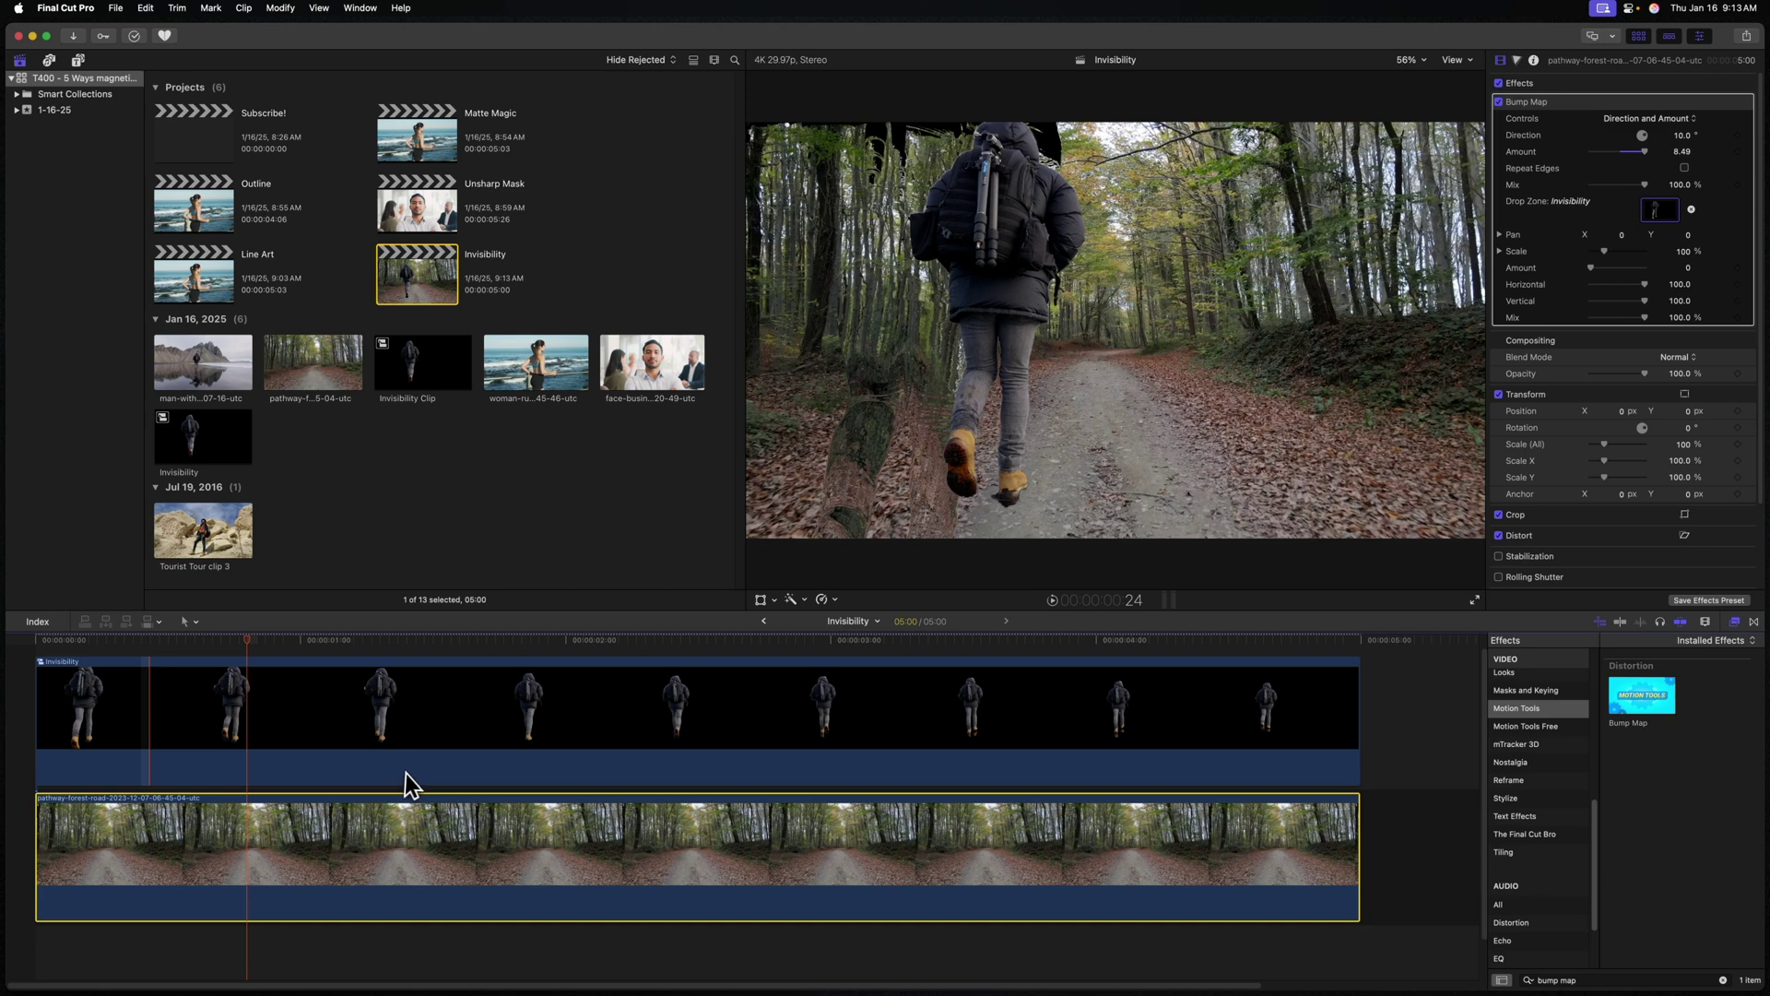
{"action": "left_click", "coordinate": [411, 769]}
{"action": "key", "text": "v"}
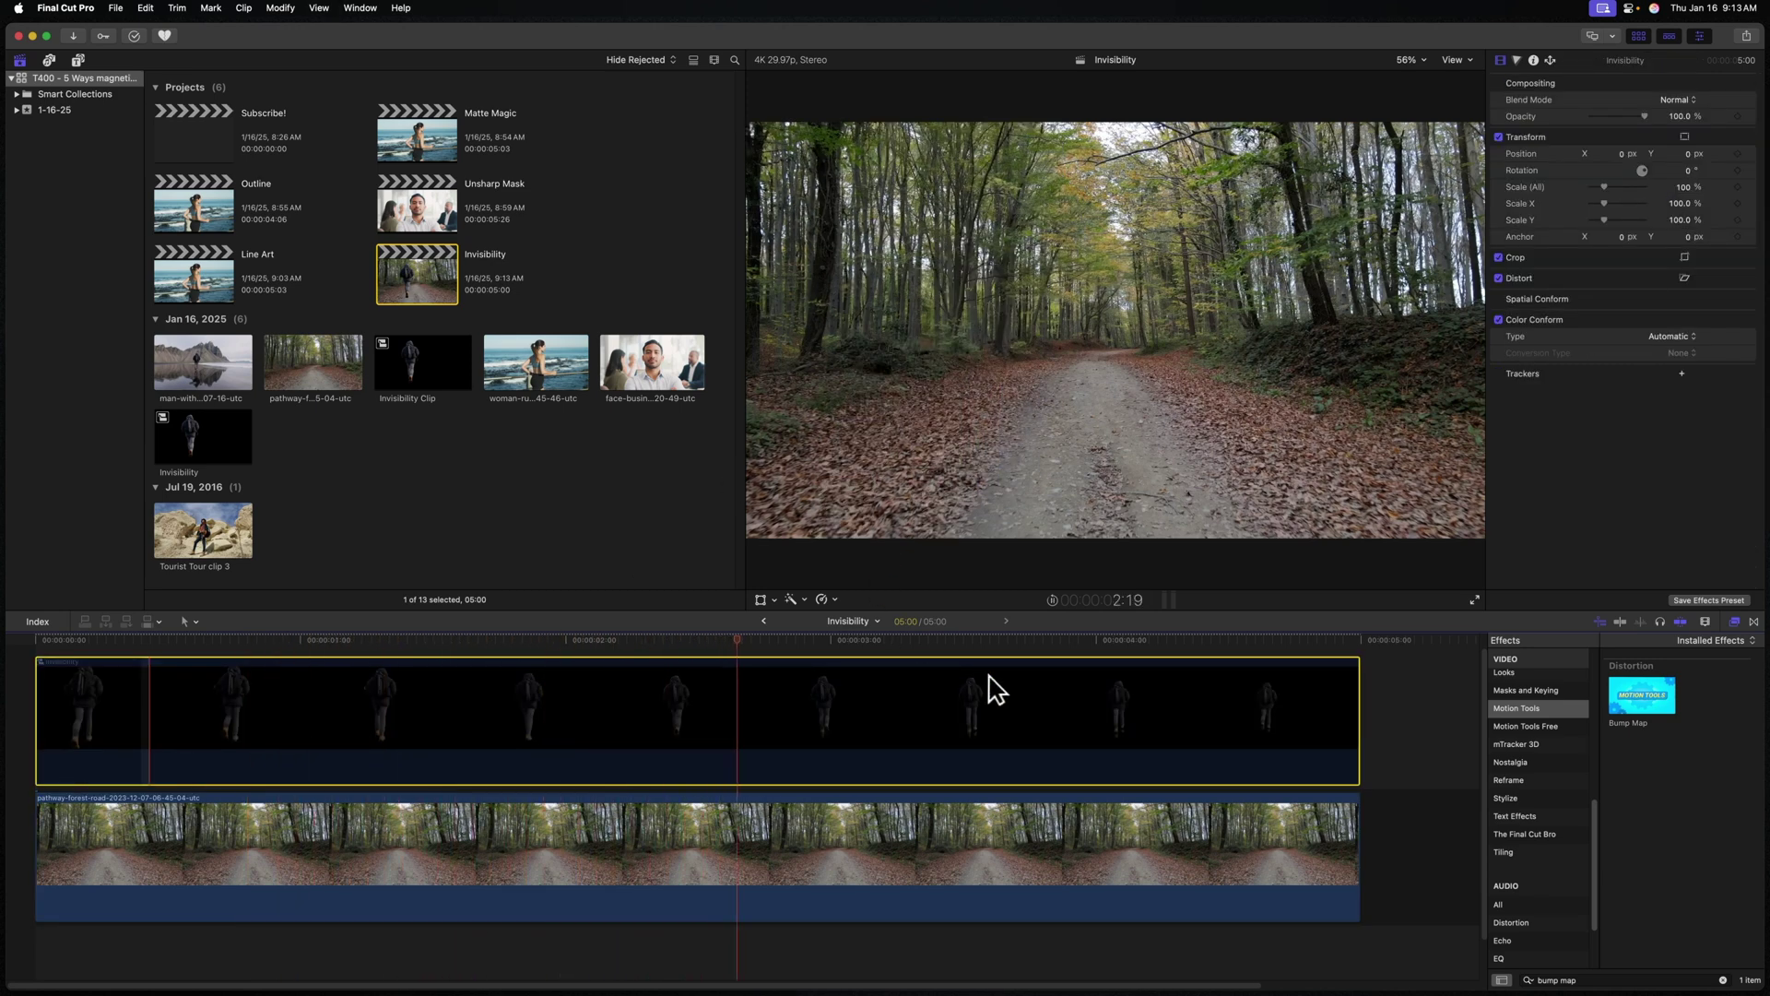
Re-enable the Invisibility clip, move it below the forest clip, and replay from the start.
{"action": "key", "text": "super+minus"}
{"action": "key", "text": "v"}
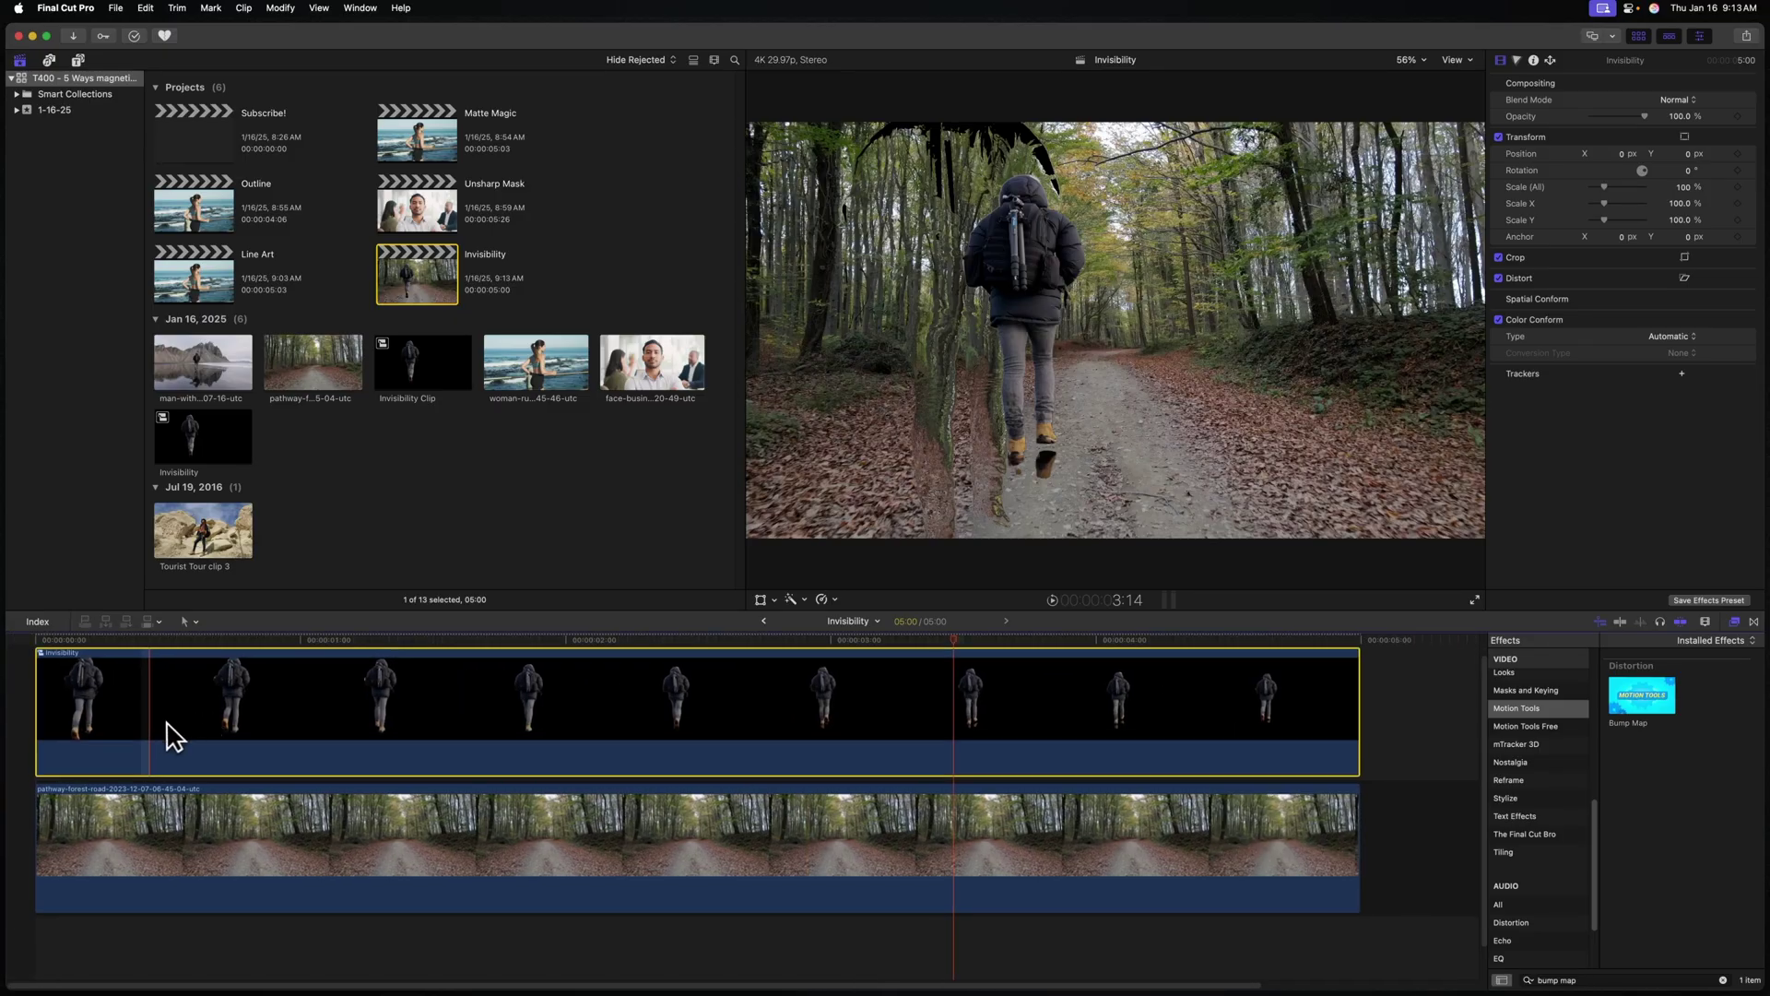
{"action": "left_click_drag", "start_coordinate": [147, 717], "coordinate": [127, 958]}
{"action": "key", "text": "Home"}
{"action": "key", "text": "space"}
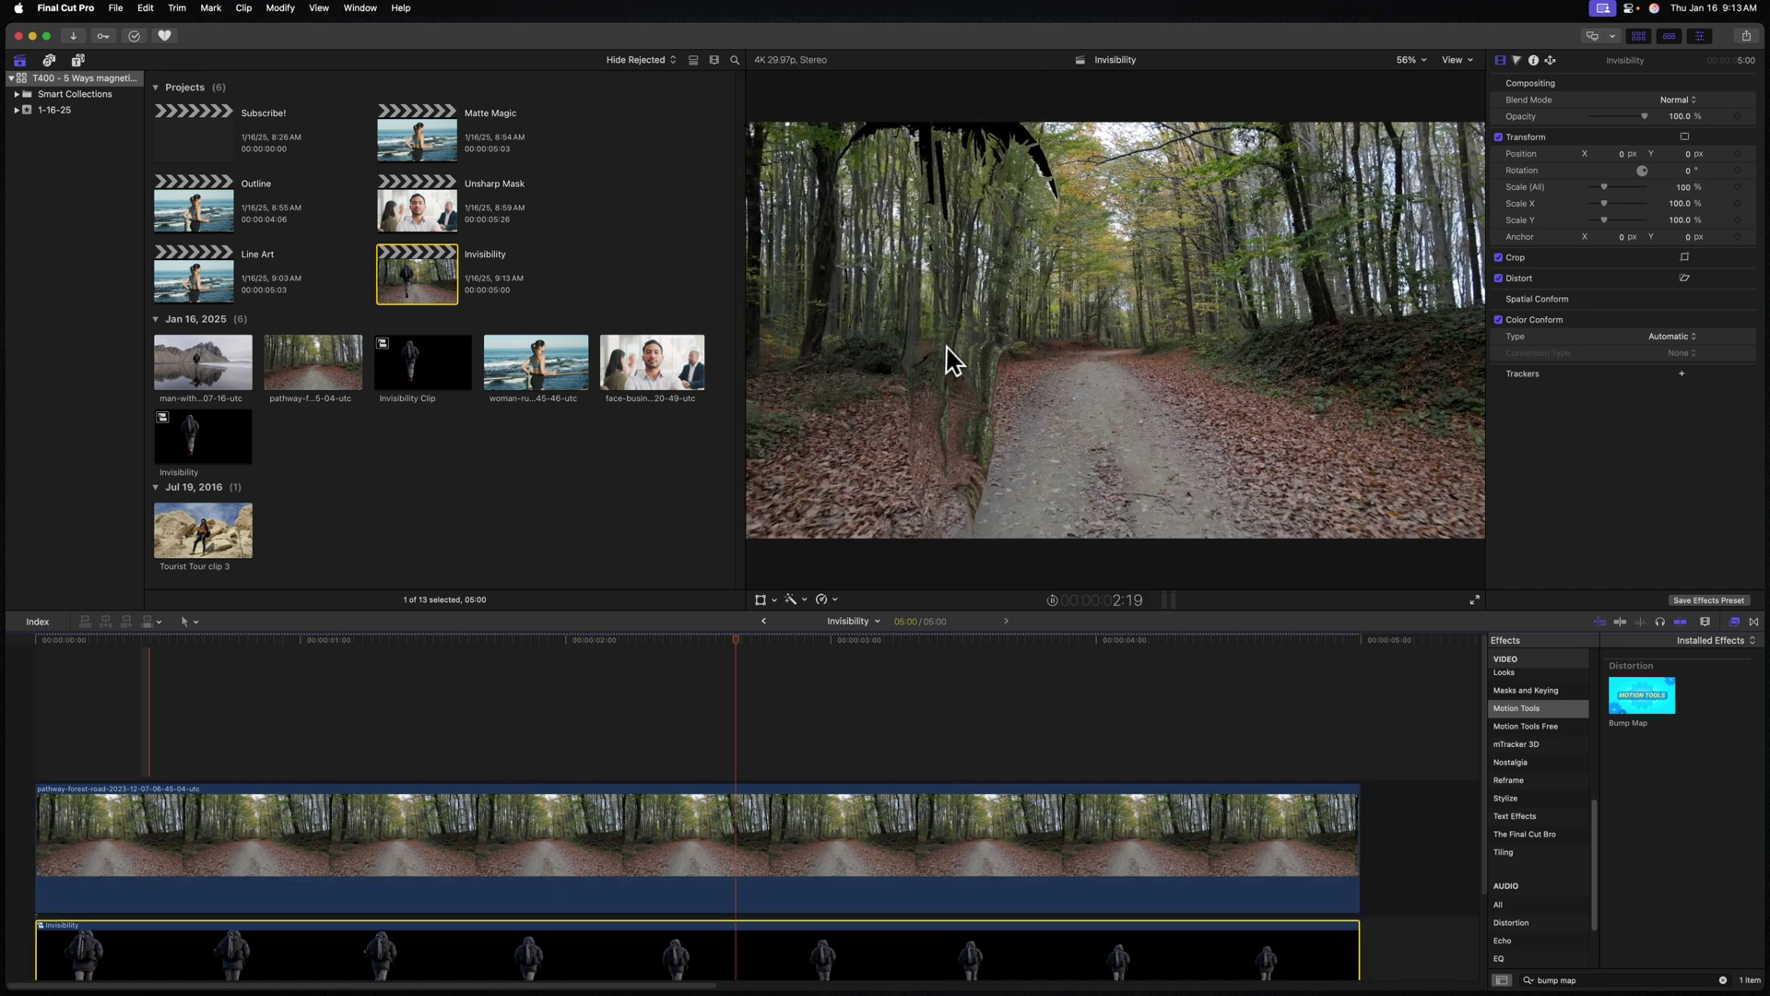
{"action": "left_click", "coordinate": [542, 846]}
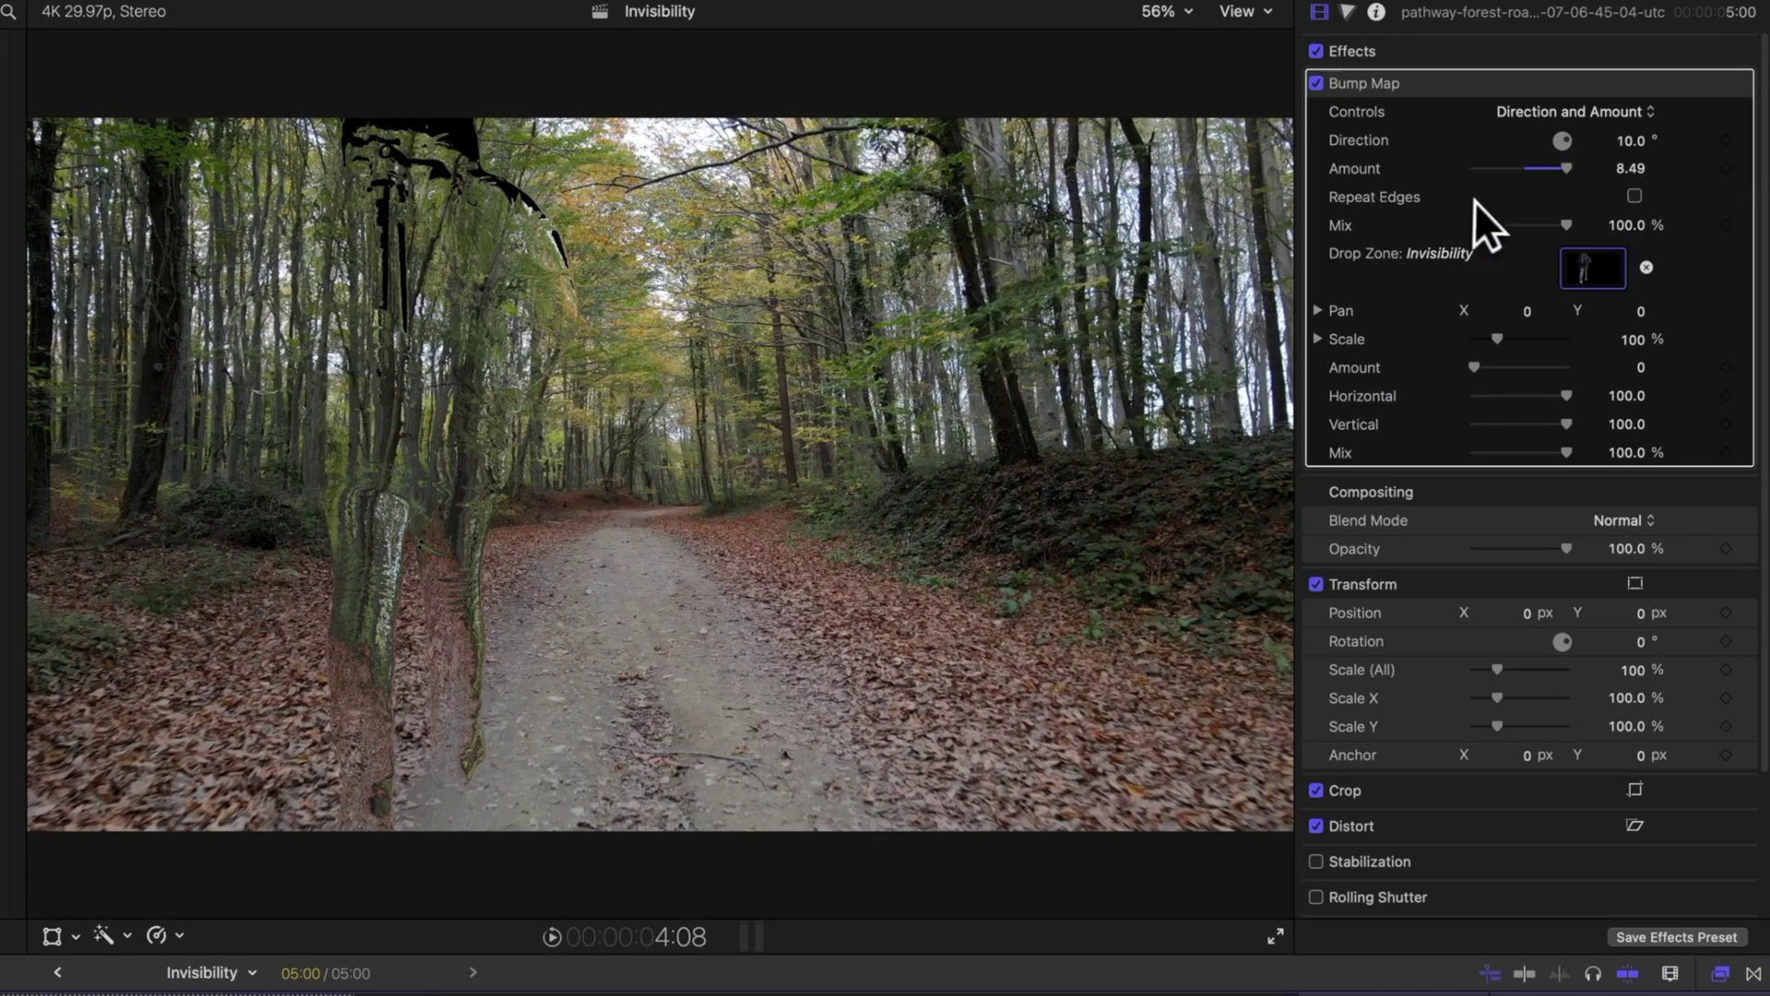
Turn on Bump Map Repeat Edges and lower its Scale to 70%.
{"action": "left_click", "coordinate": [1634, 196]}
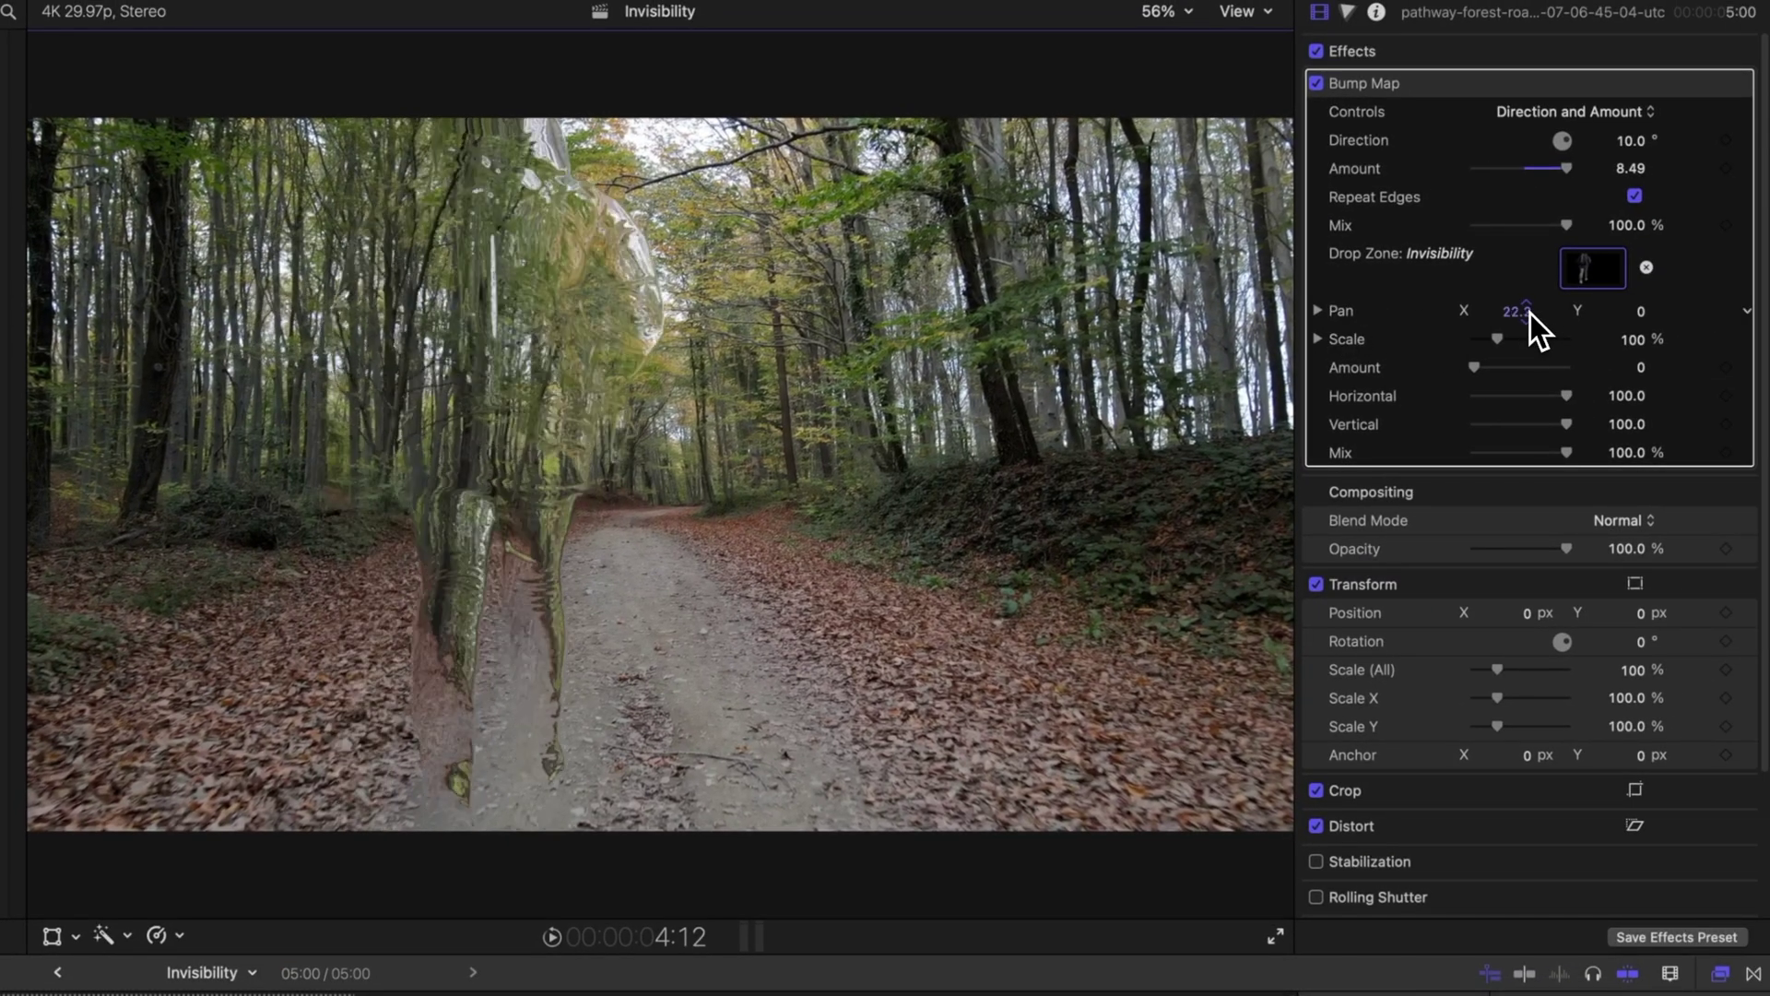
{"action": "left_click_drag", "start_coordinate": [1501, 330], "coordinate": [1490, 333]}
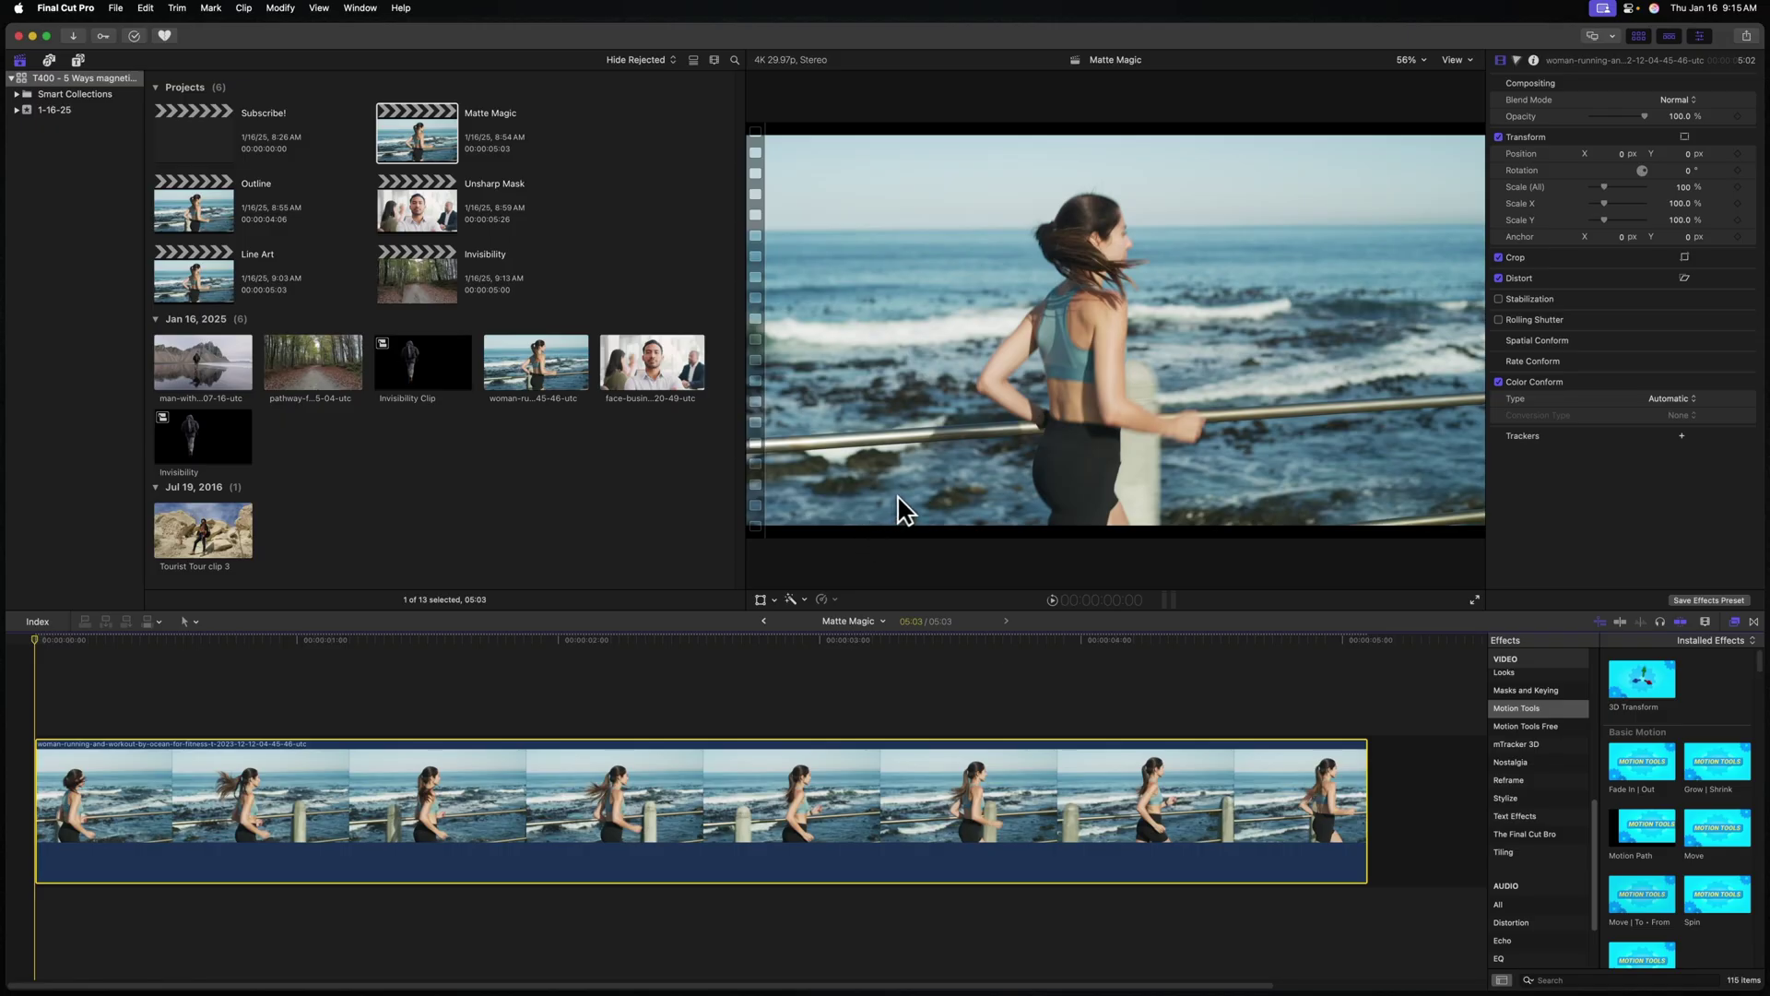
Isolate the runner with a magnetic mask and apply Matte Magic to her clip.
{"action": "left_click", "coordinate": [1106, 325]}
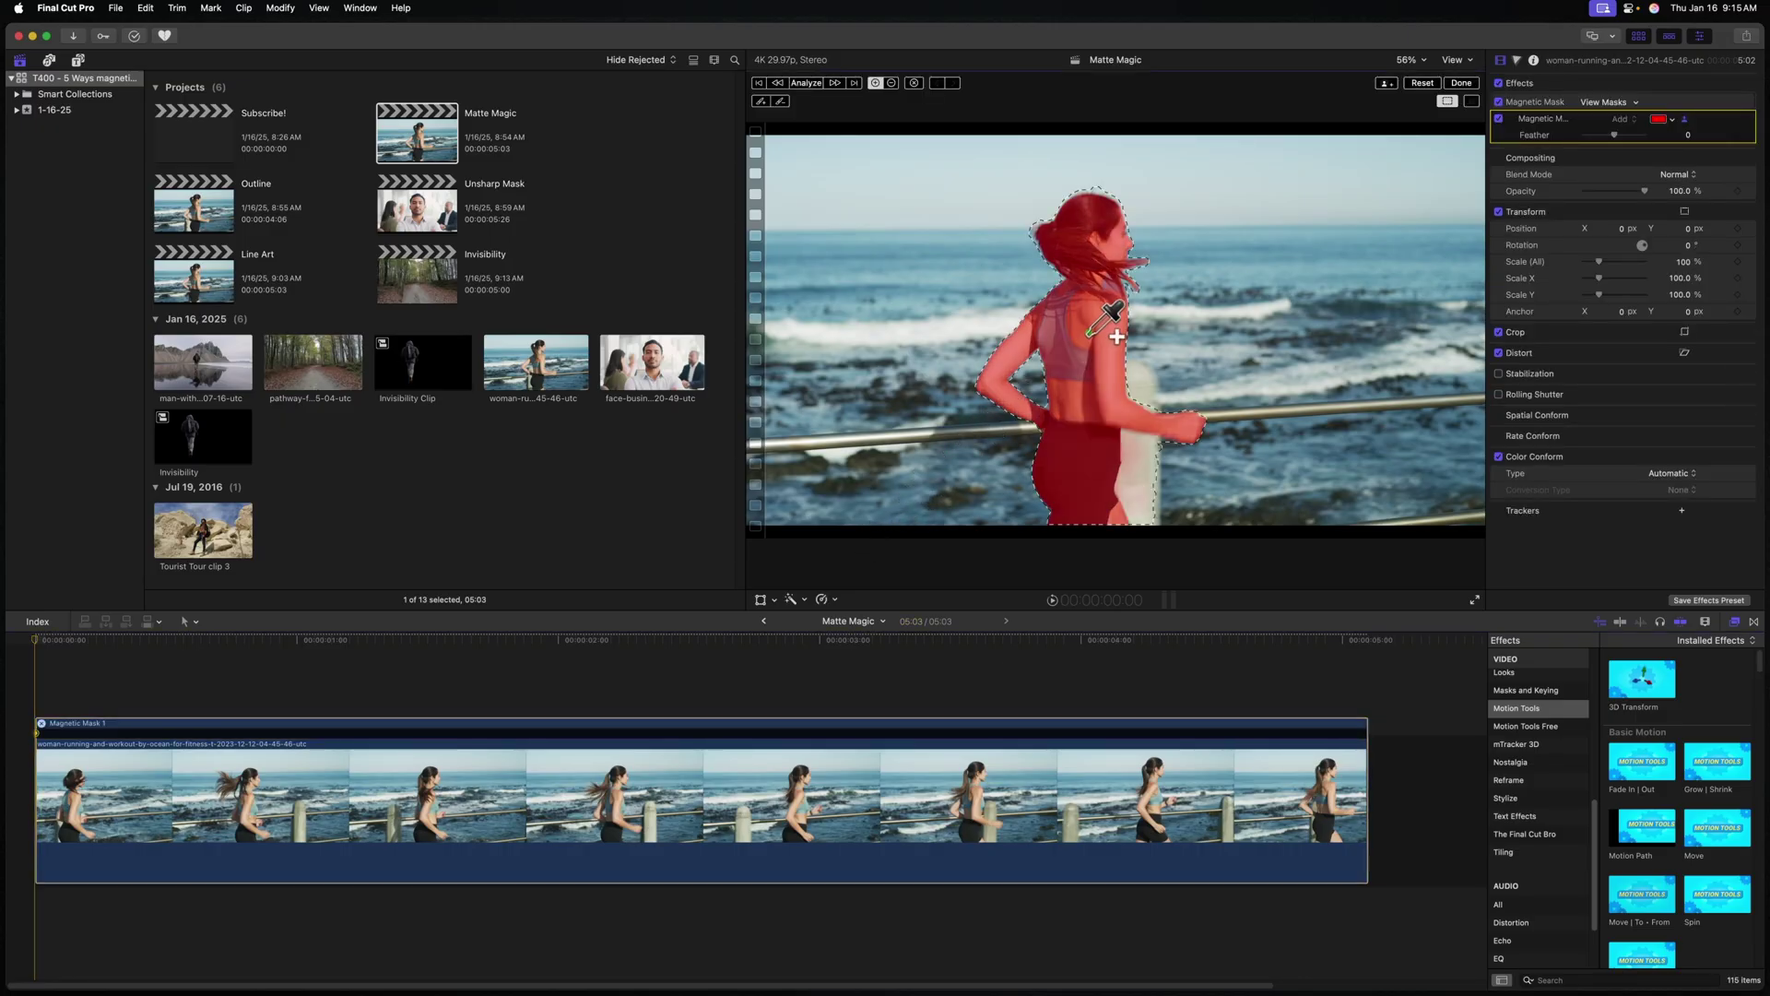
{"action": "left_click", "coordinate": [805, 83]}
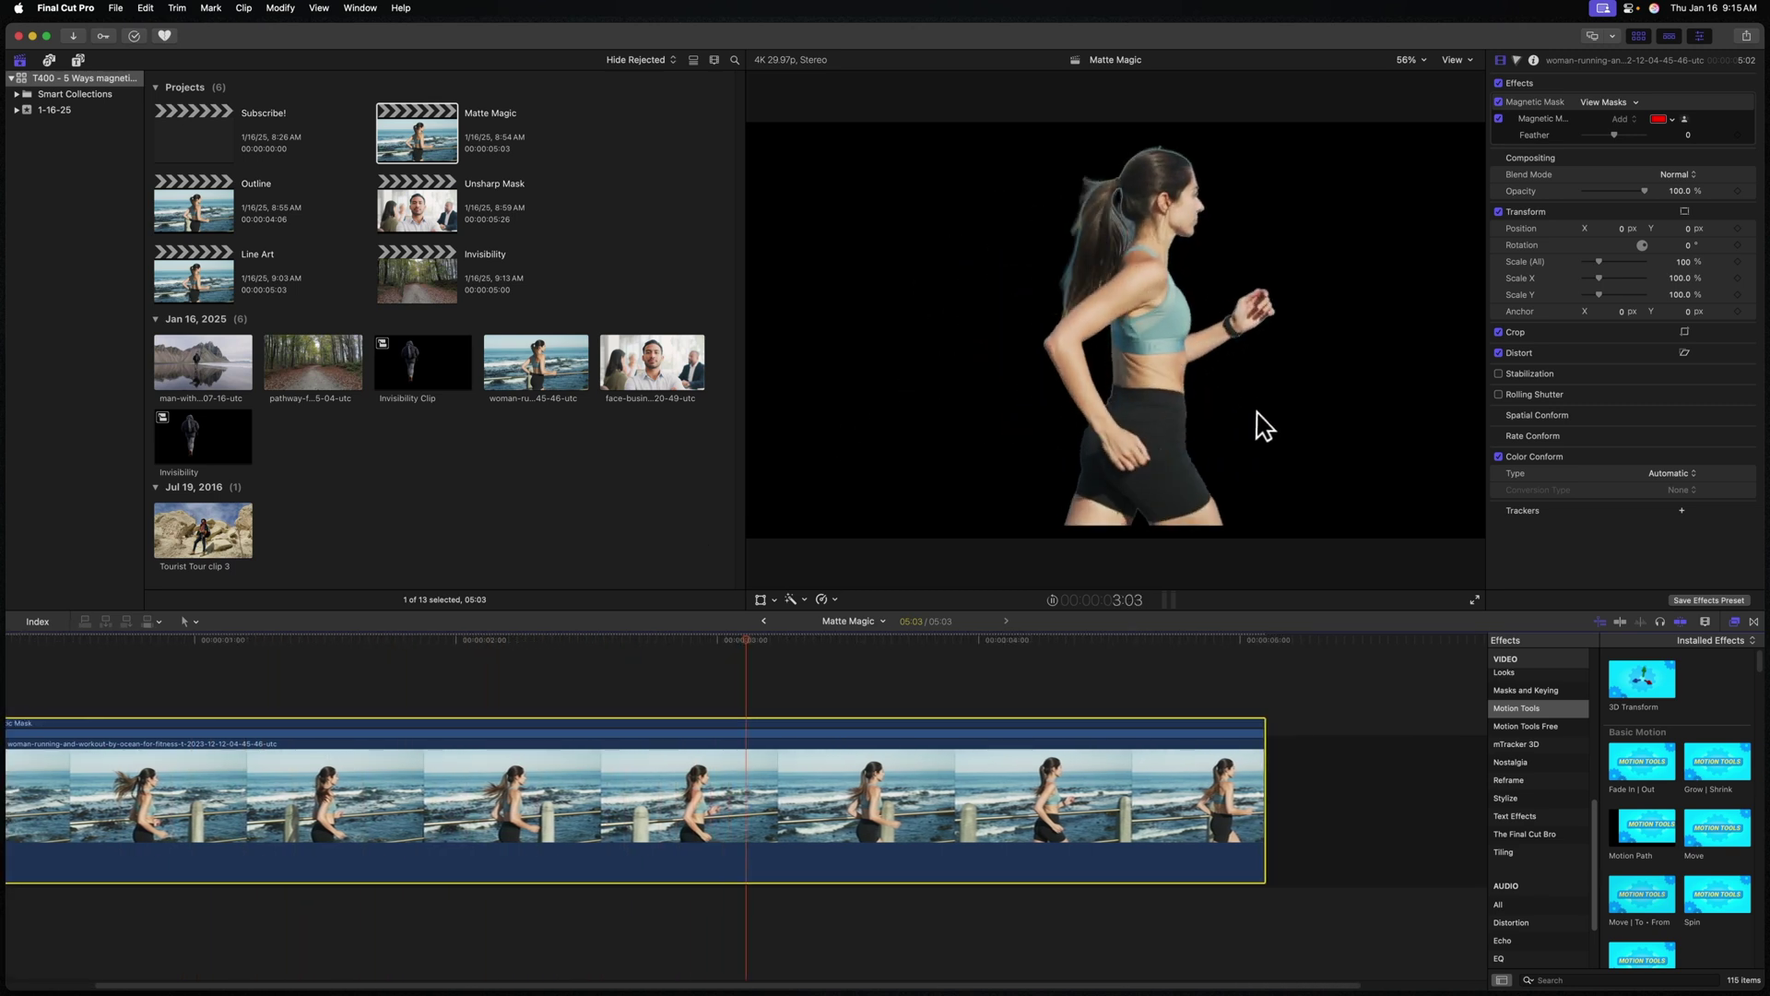
{"action": "key", "text": "space"}
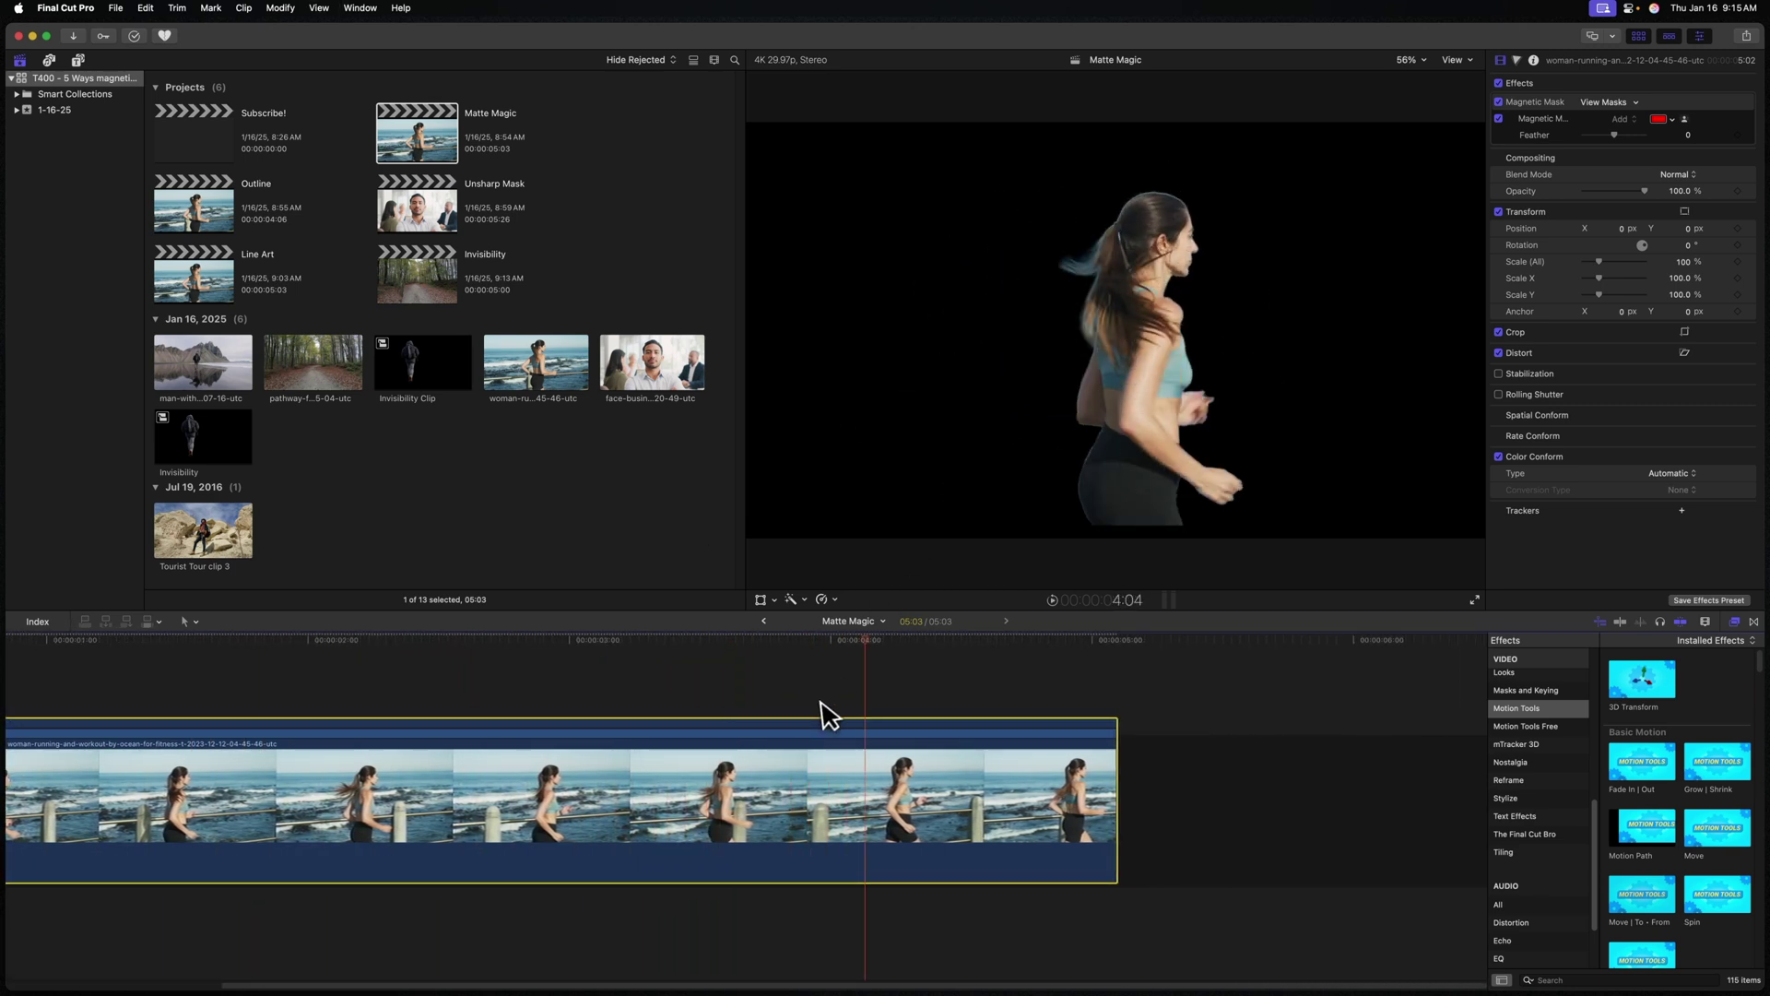
{"action": "left_click_drag", "start_coordinate": [871, 634], "coordinate": [814, 641]}
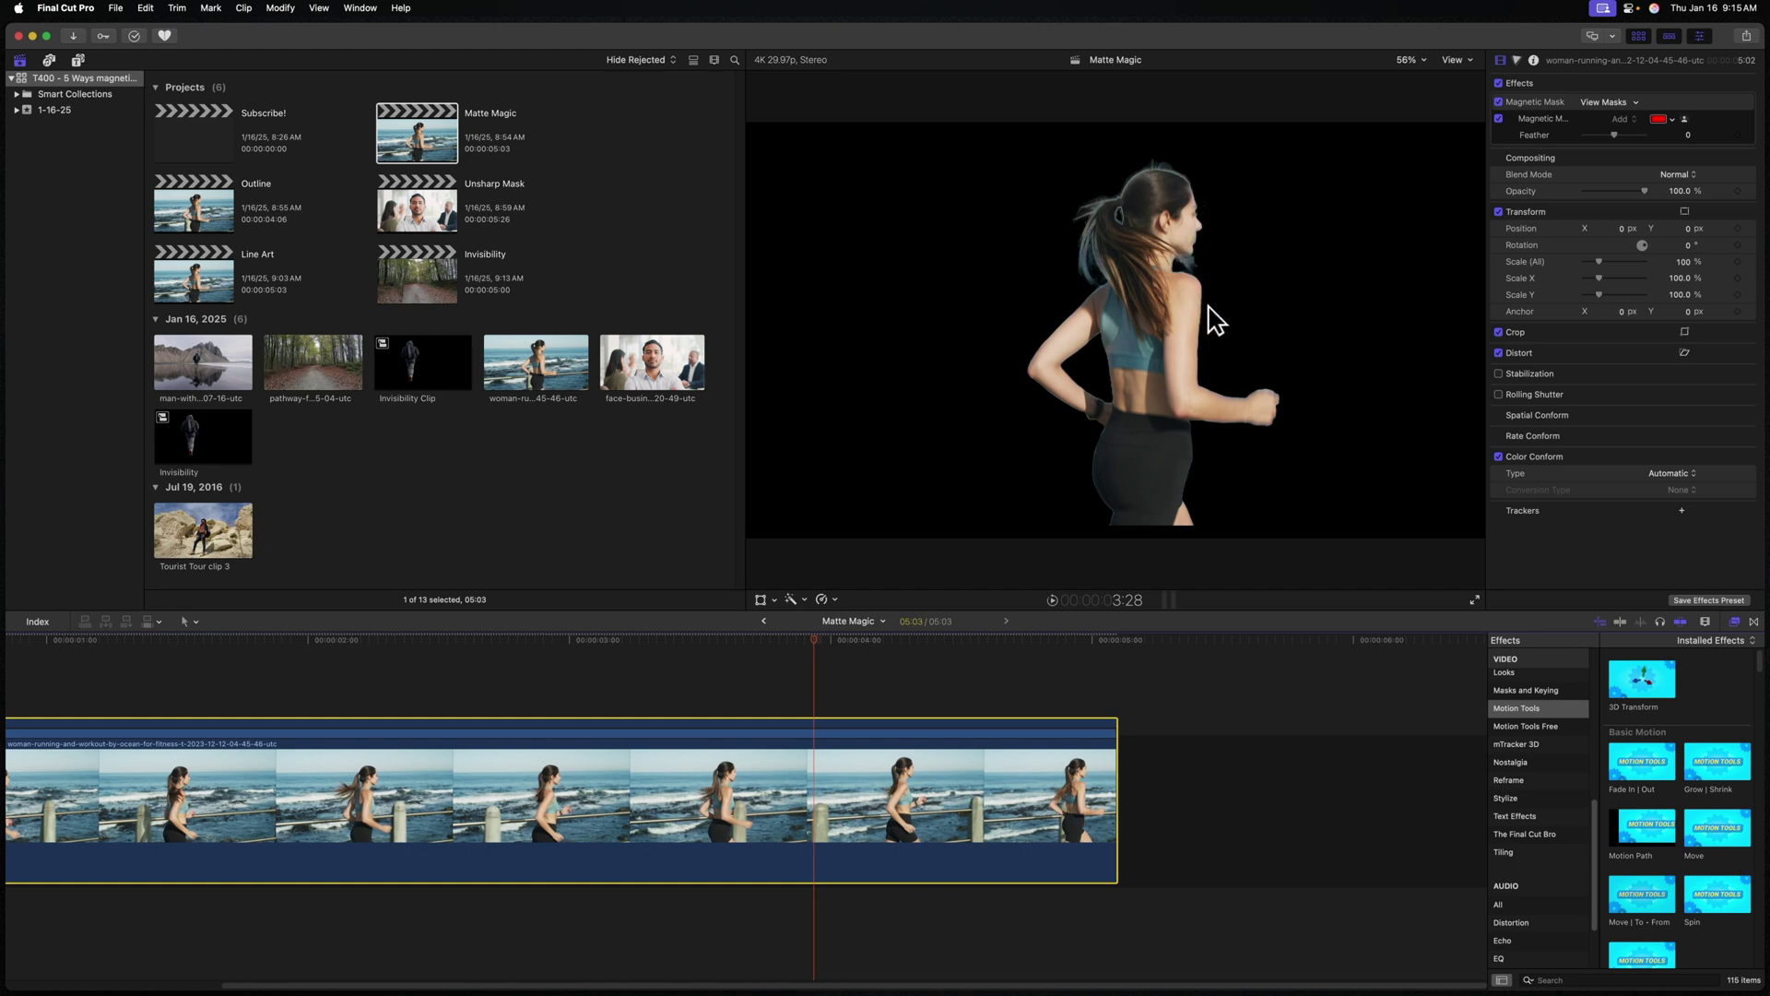
{"action": "left_click", "coordinate": [1618, 979]}
{"action": "type", "text": "matte magic"}
{"action": "left_click_drag", "start_coordinate": [1641, 694], "coordinate": [888, 765]}
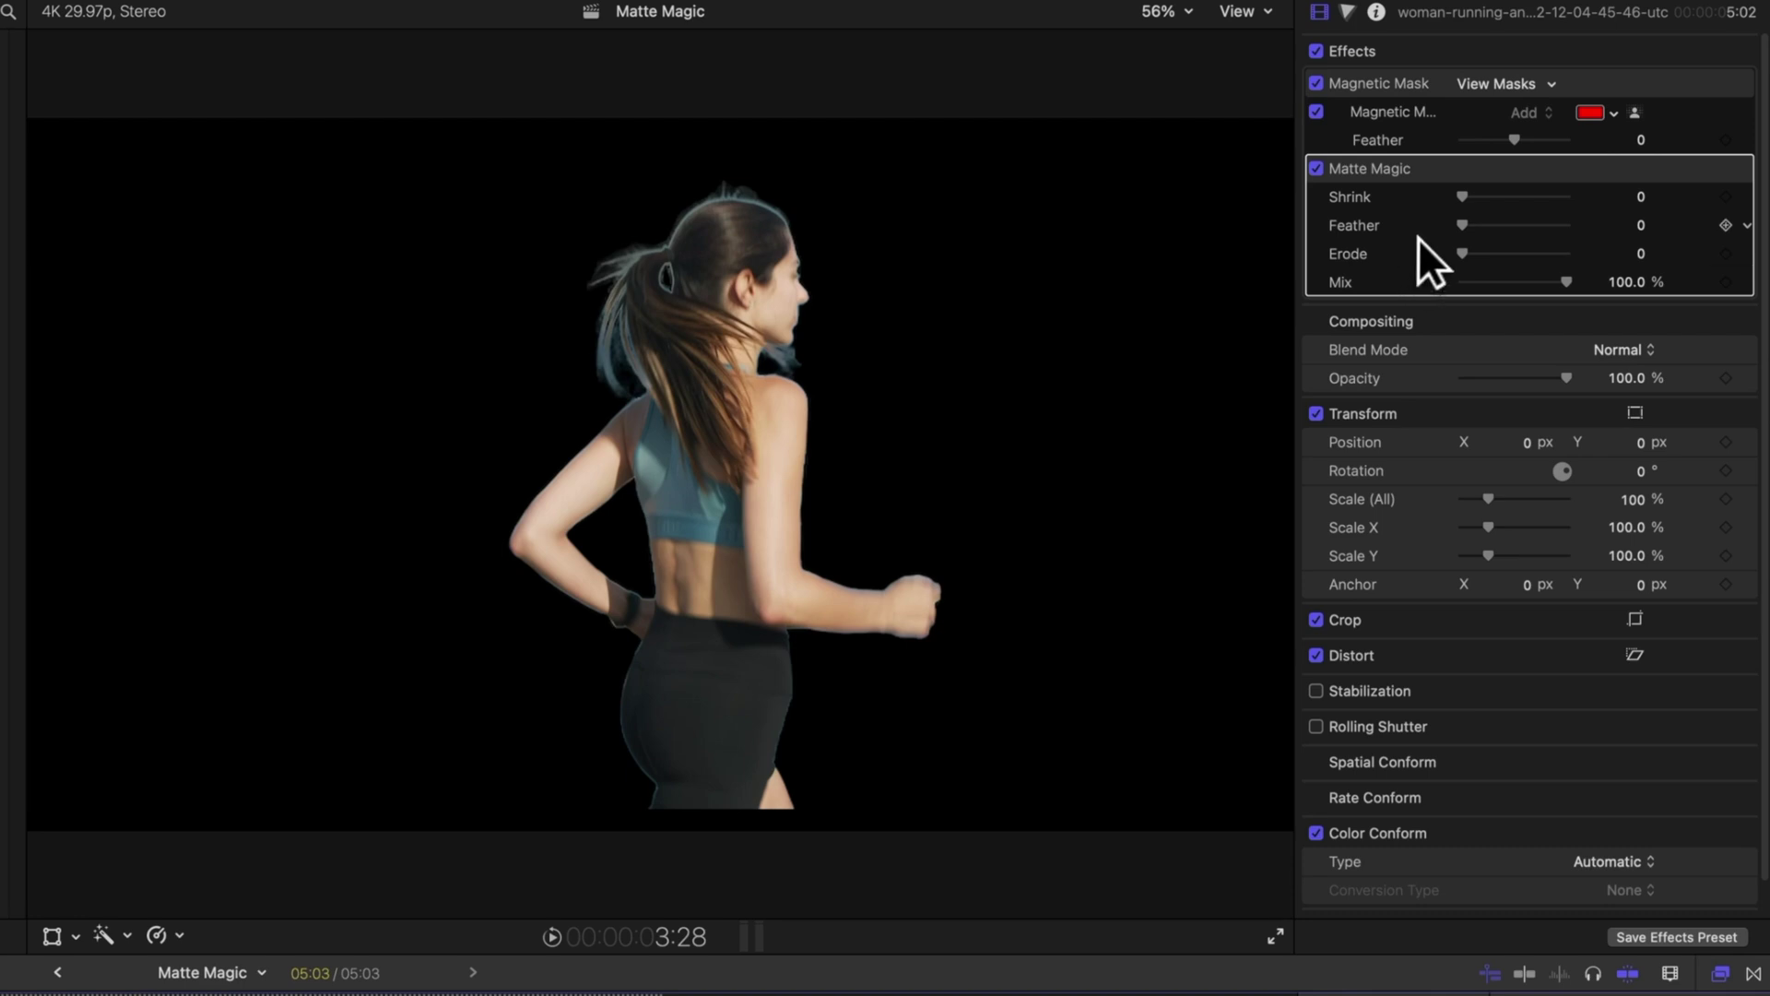
Tune the Matte Magic Feather, Erode and Shrink edge, then replay the clip.
{"action": "mouse_move", "coordinate": [1463, 193]}
{"action": "left_mouse_down"}
{"action": "mouse_move", "coordinate": [1529, 219]}
{"action": "mouse_move", "coordinate": [1635, 218]}
{"action": "mouse_move", "coordinate": [1473, 223]}
{"action": "left_mouse_up"}
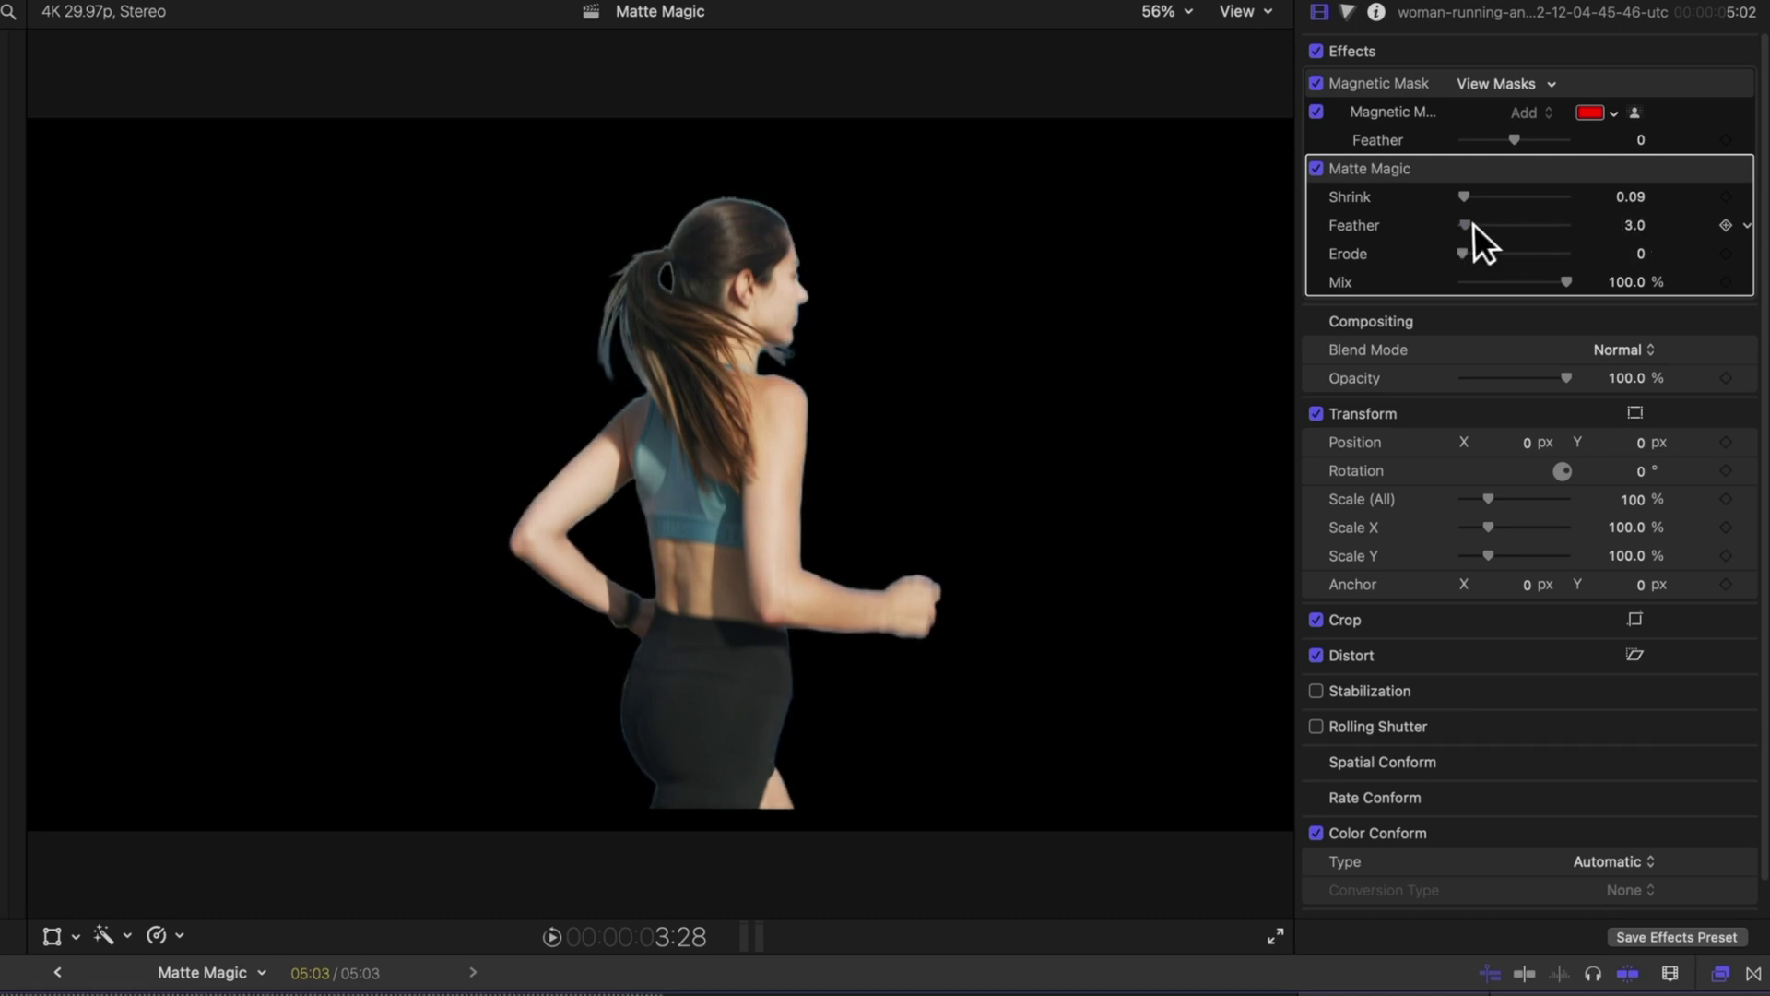
{"action": "mouse_move", "coordinate": [1514, 139]}
{"action": "left_mouse_down"}
{"action": "mouse_move", "coordinate": [1567, 140]}
{"action": "mouse_move", "coordinate": [1479, 142]}
{"action": "mouse_move", "coordinate": [1551, 148]}
{"action": "mouse_move", "coordinate": [1496, 147]}
{"action": "mouse_move", "coordinate": [1513, 140]}
{"action": "left_mouse_up"}
{"action": "left_click_drag", "start_coordinate": [1461, 253], "coordinate": [1533, 250]}
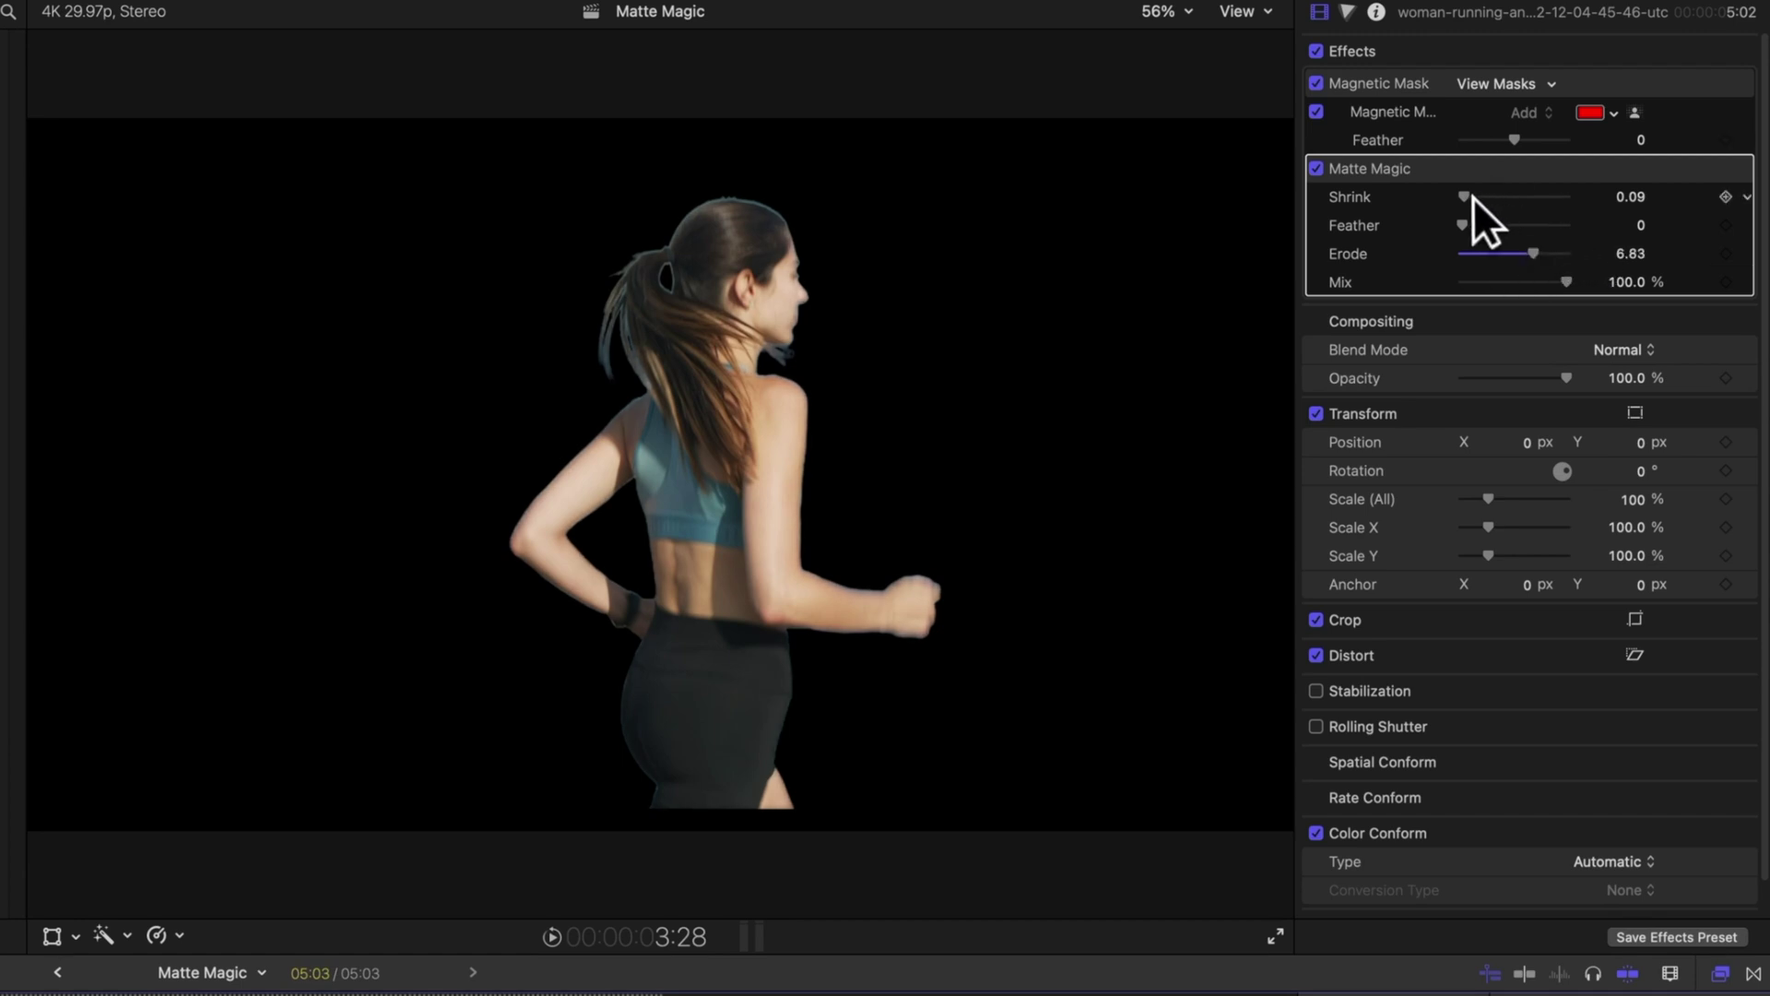
{"action": "left_click_drag", "start_coordinate": [1473, 197], "coordinate": [1472, 192]}
{"action": "key", "text": "Home"}
{"action": "key", "text": "space"}
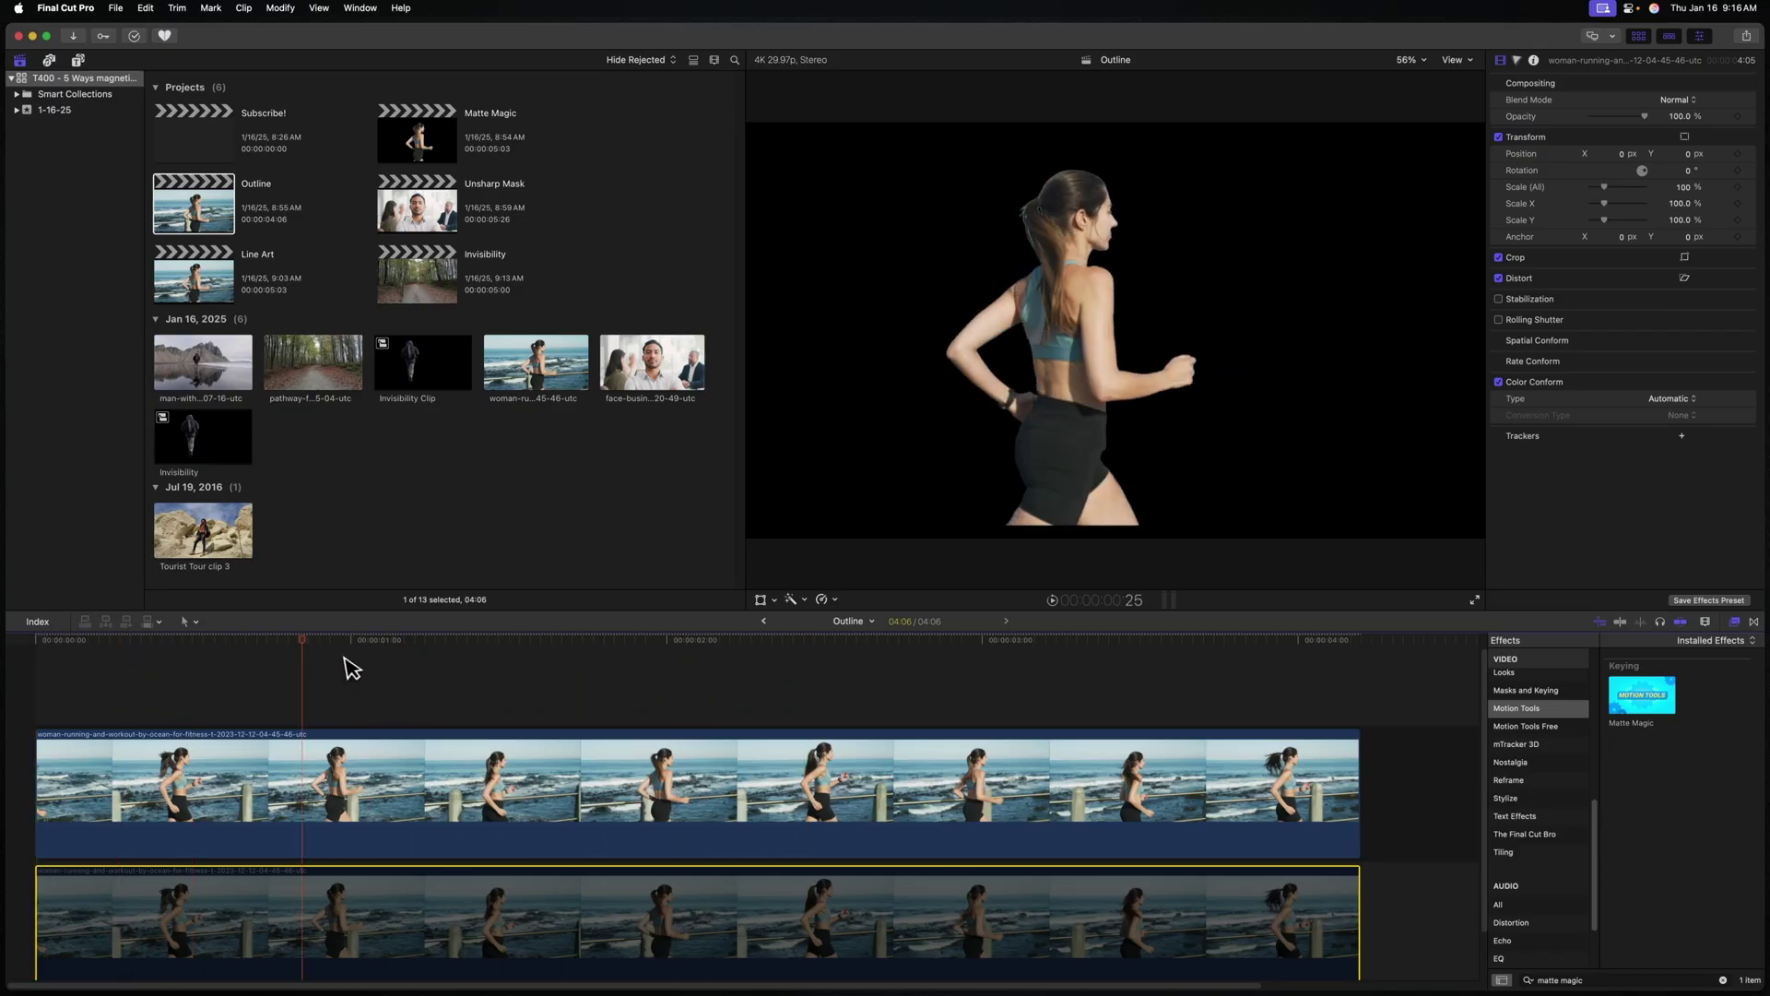
Re-enable the lower runner clip and disable the upper one.
{"action": "scroll", "coordinate": [243, 894], "scroll_direction": "down", "scroll_amount": 2}
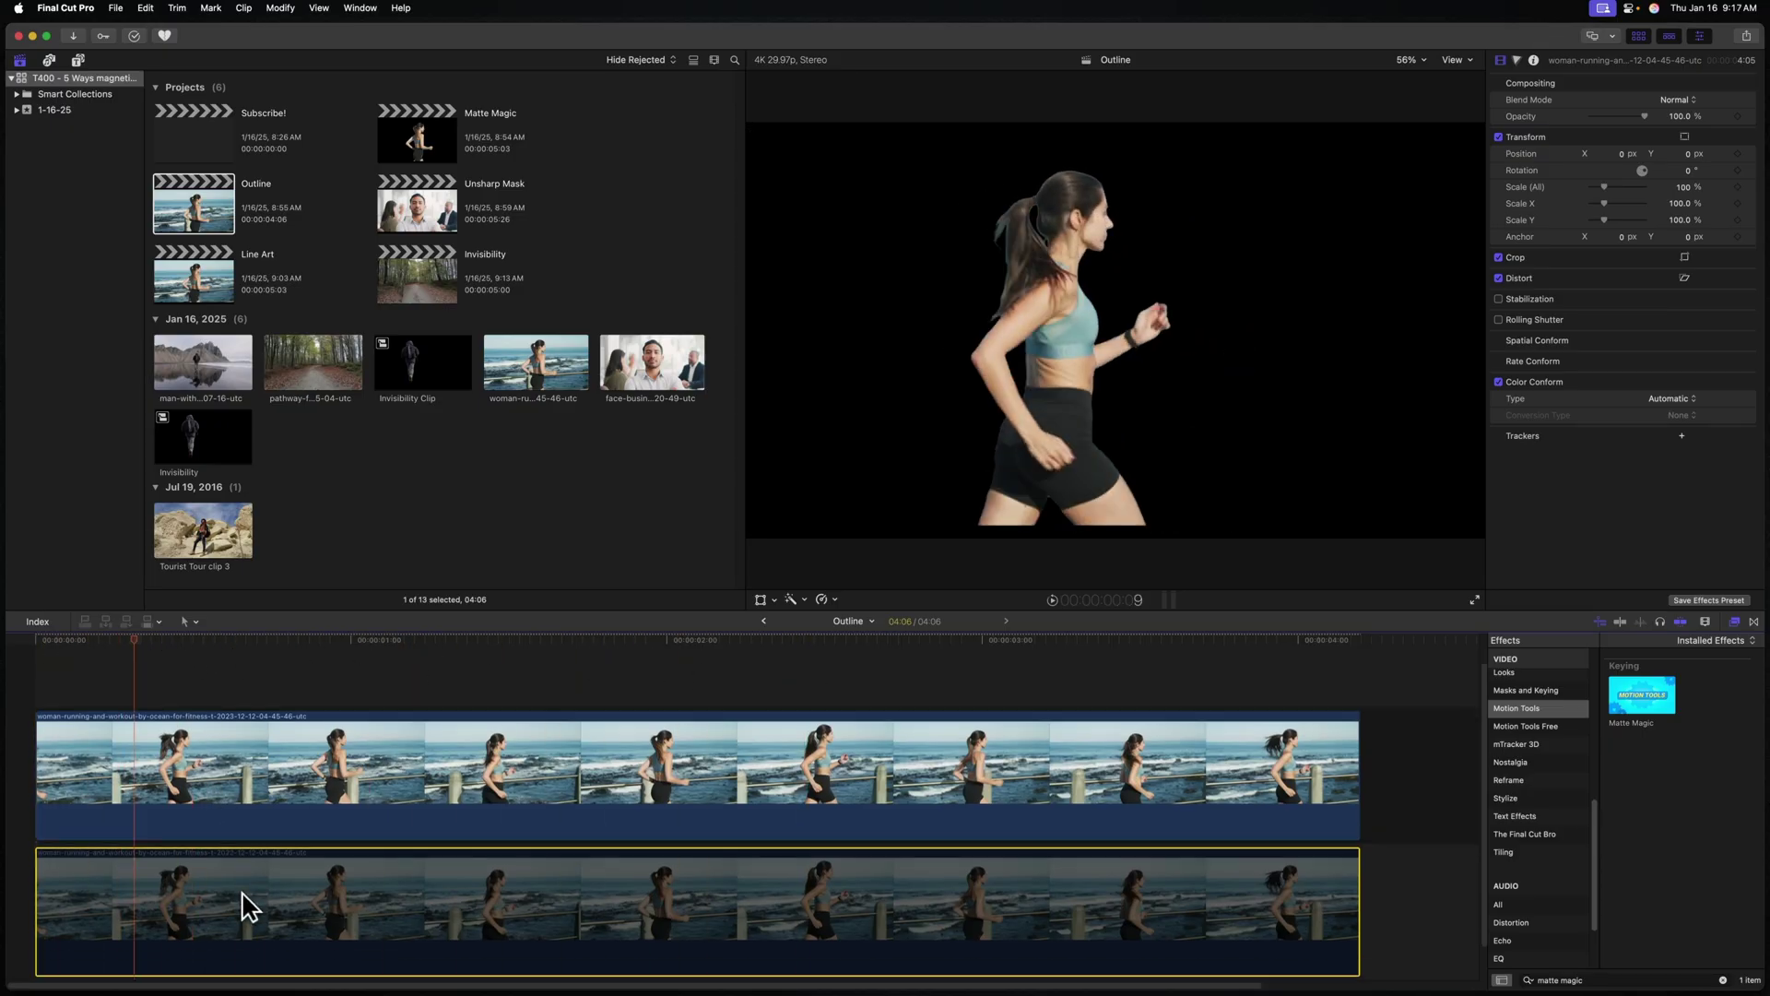
{"action": "key", "text": "v"}
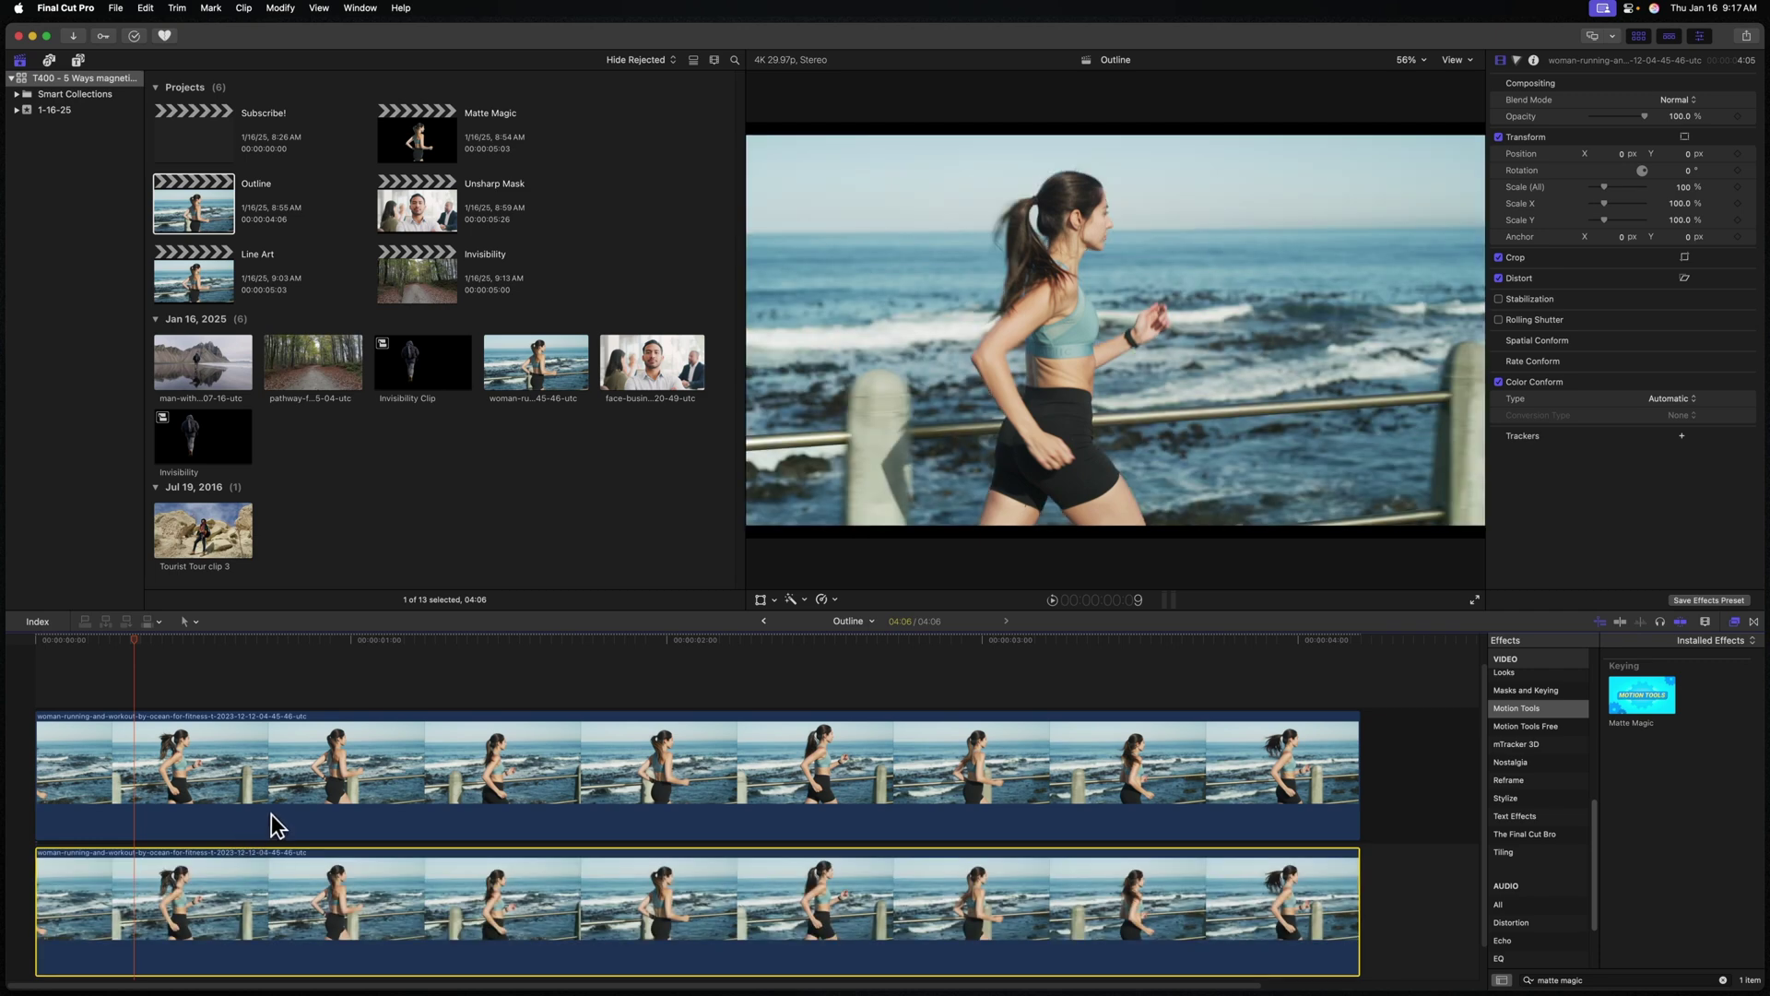
{"action": "left_click", "coordinate": [271, 814]}
{"action": "key", "text": "v"}
{"action": "left_click", "coordinate": [267, 863]}
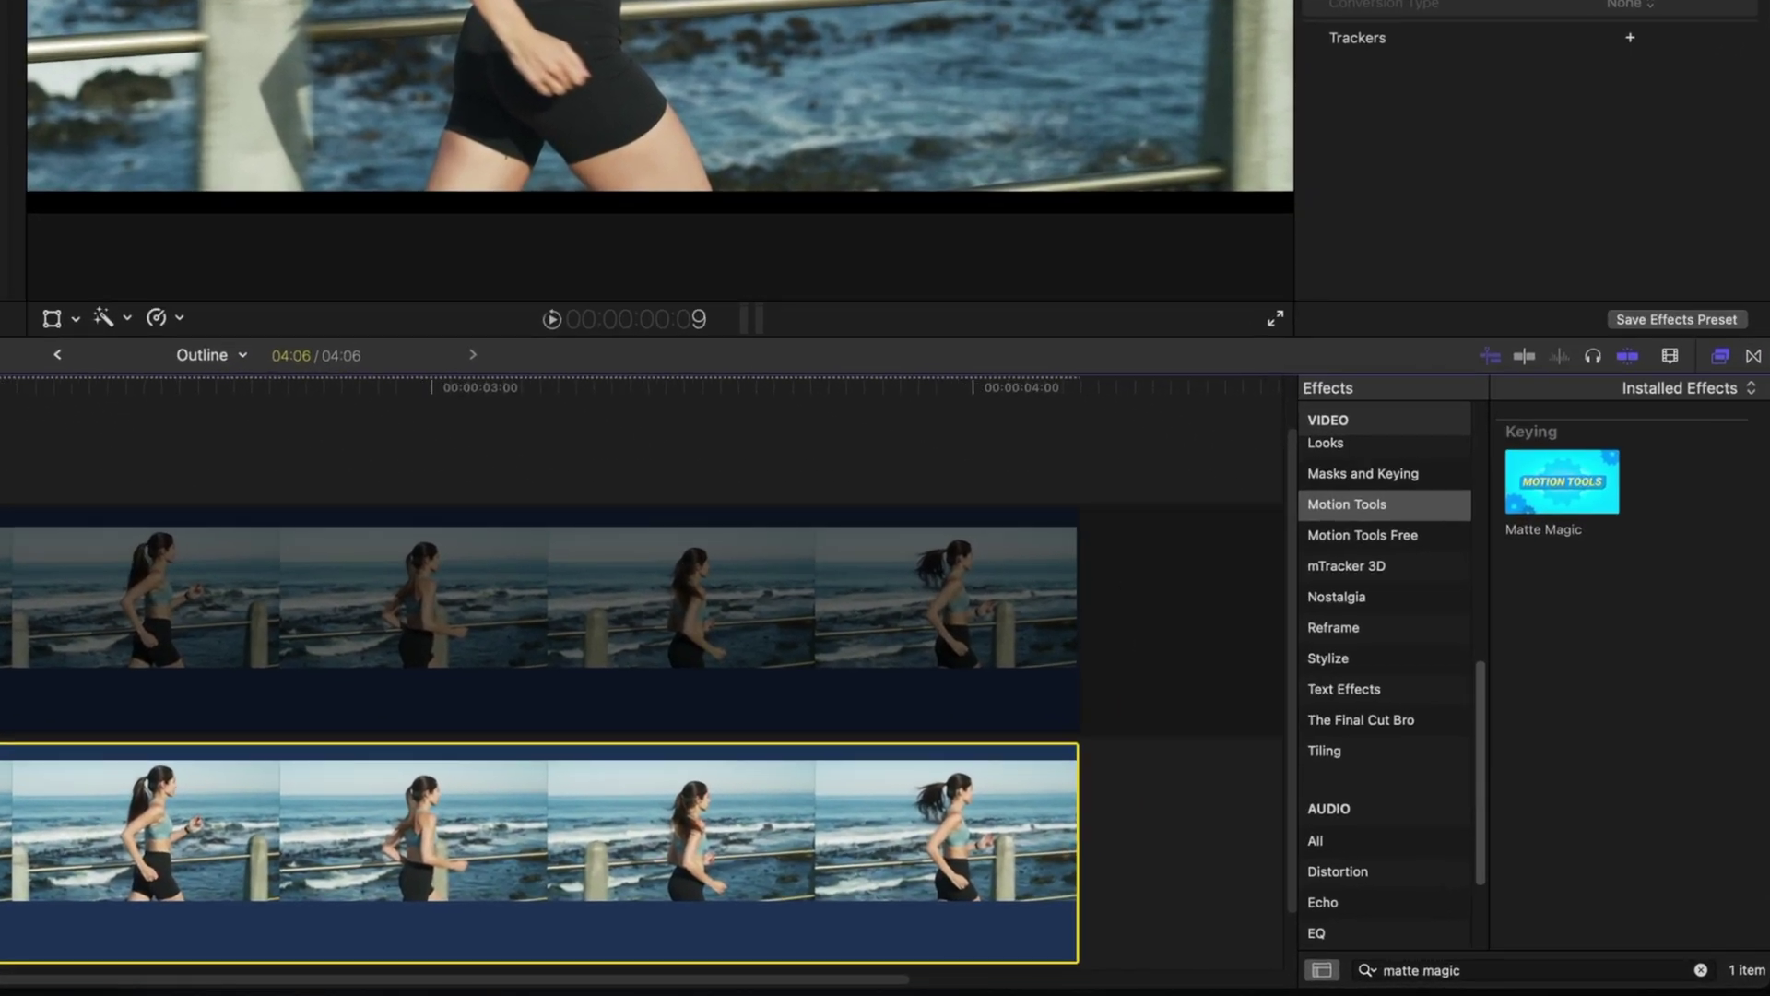
Re-enable the upper runner clip and apply the Stroke effect to it.
{"action": "left_click", "coordinate": [540, 618]}
{"action": "key", "text": "v"}
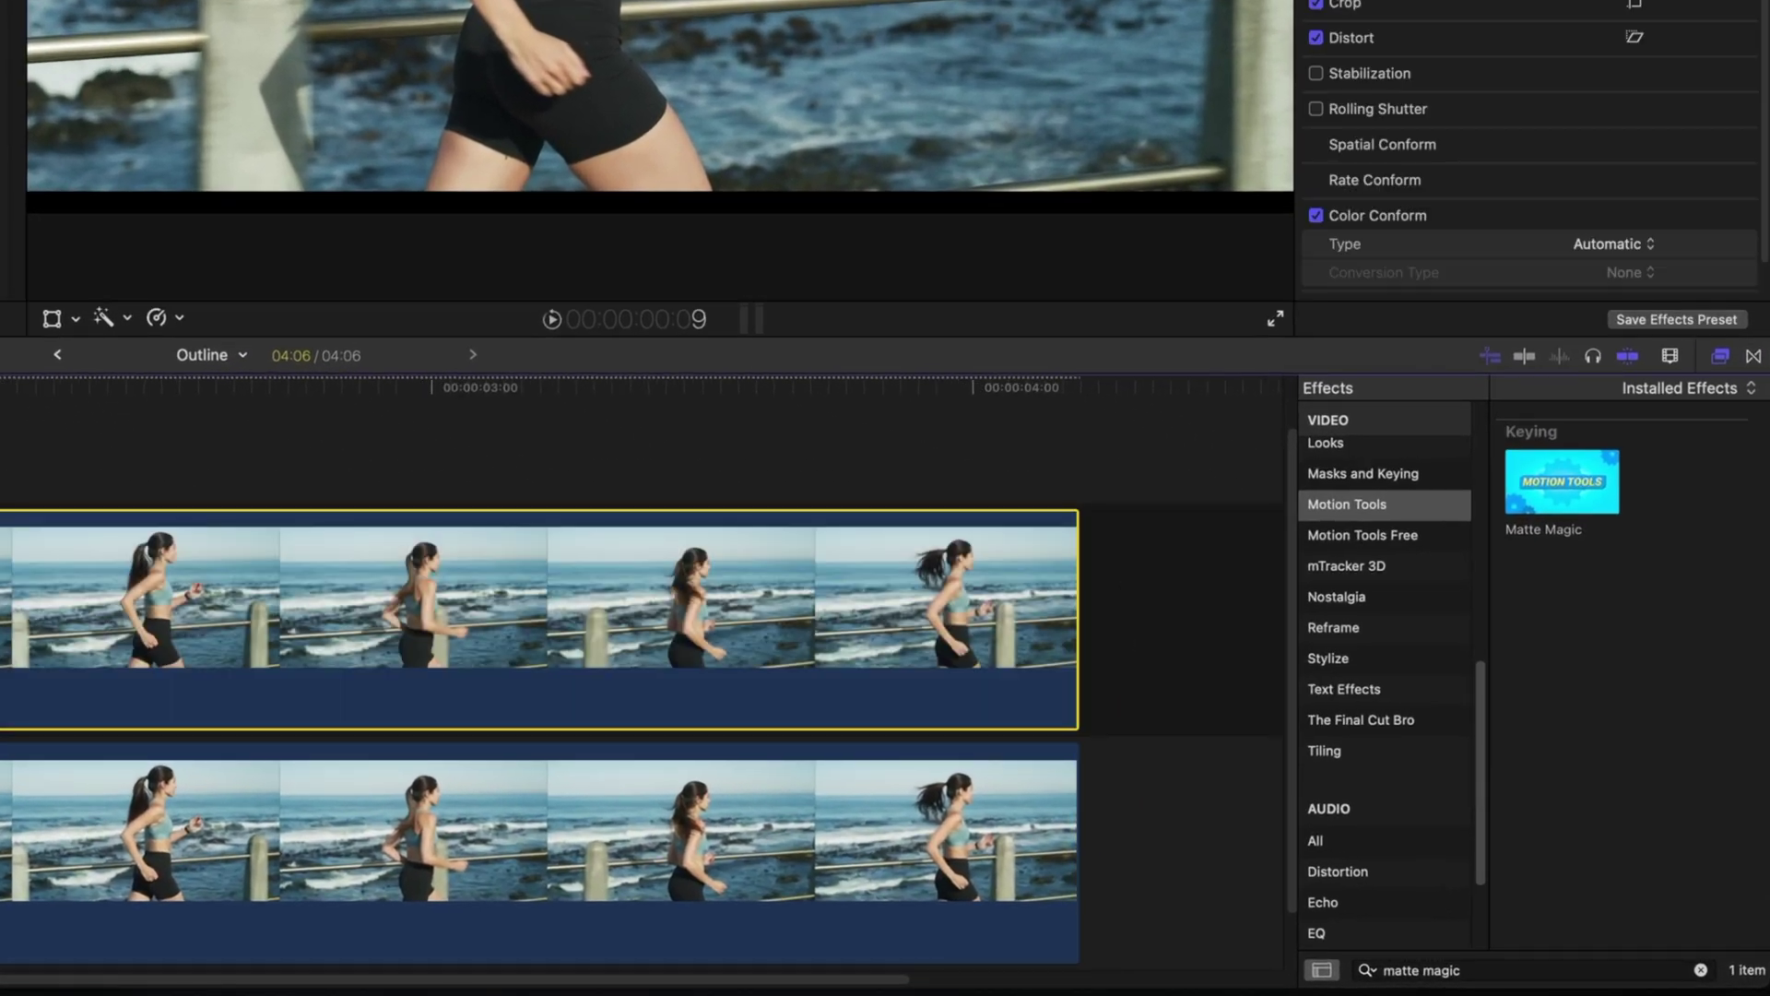
{"action": "double_click", "coordinate": [1564, 965]}
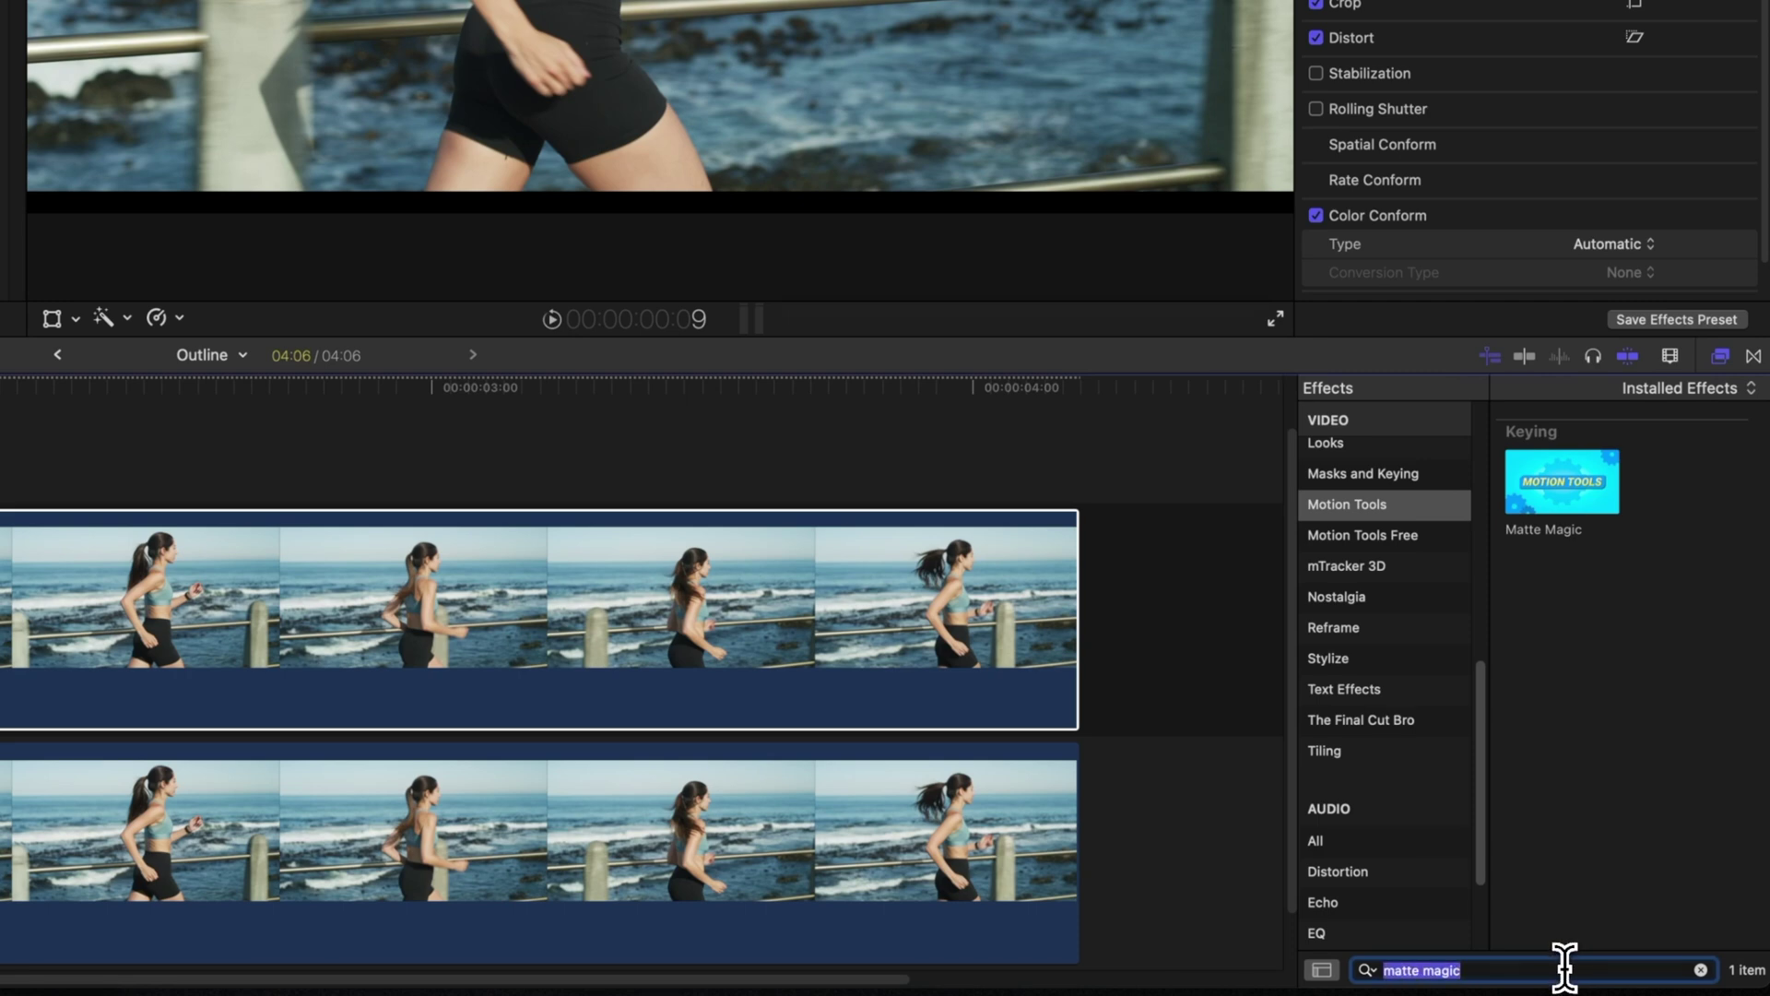
{"action": "mouse_move", "coordinate": [1561, 481]}
{"action": "left_mouse_down"}
{"action": "mouse_move", "coordinate": [838, 704]}
{"action": "mouse_move", "coordinate": [553, 771]}
{"action": "mouse_move", "coordinate": [544, 758]}
{"action": "left_mouse_up"}
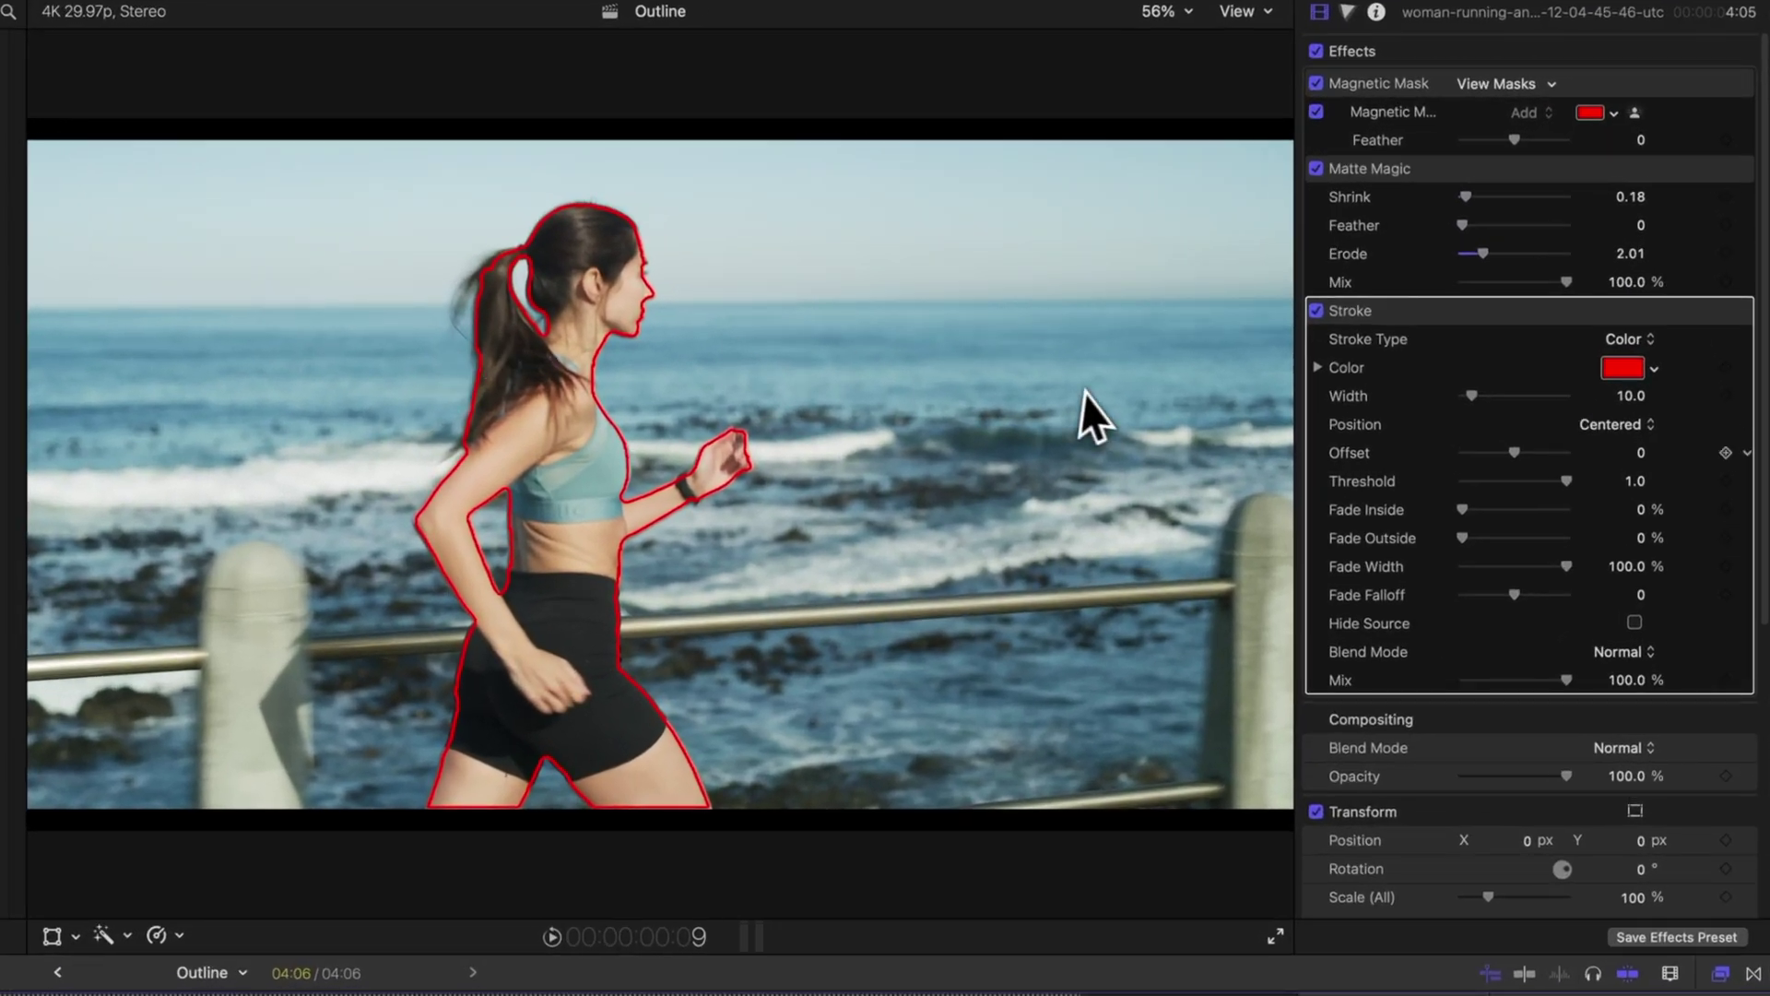
Set the stroke to Threshold 0, Offset 31, Width 45, Fade Inside 50%, then play it.
{"action": "left_click_drag", "start_coordinate": [1518, 480], "coordinate": [1524, 440]}
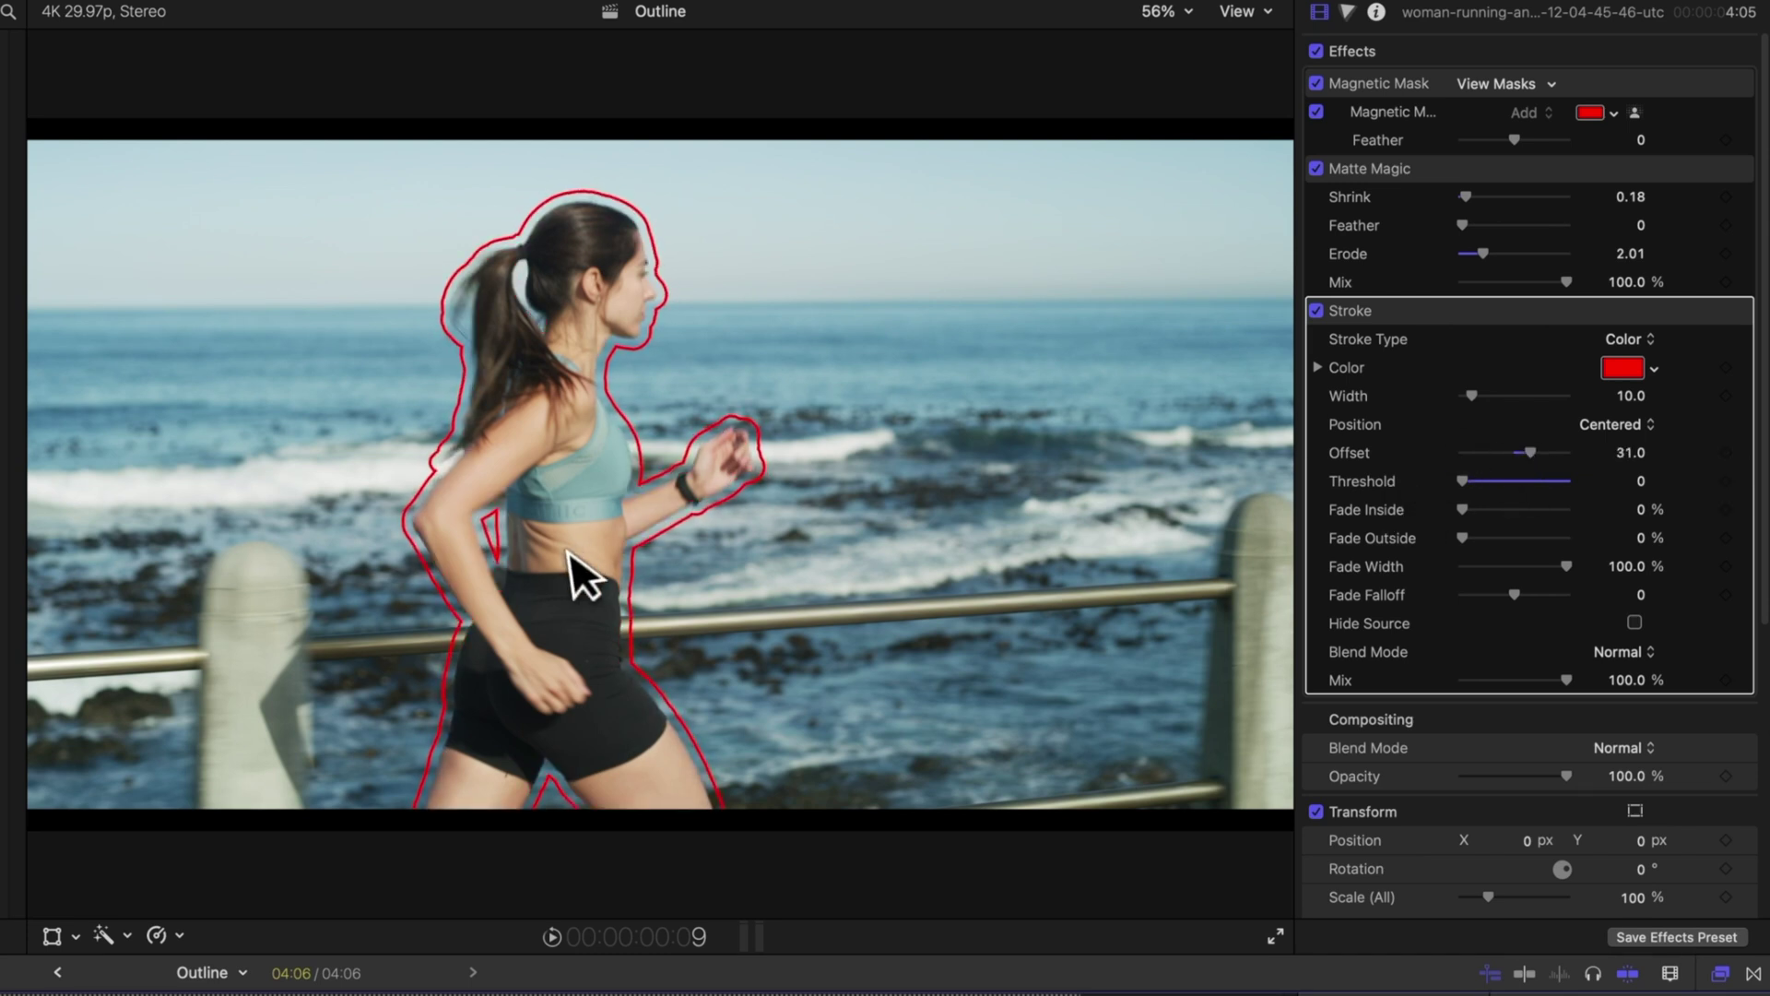
{"action": "left_click_drag", "start_coordinate": [1475, 391], "coordinate": [1513, 394]}
{"action": "left_click", "coordinate": [1627, 339]}
{"action": "left_click", "coordinate": [1641, 368]}
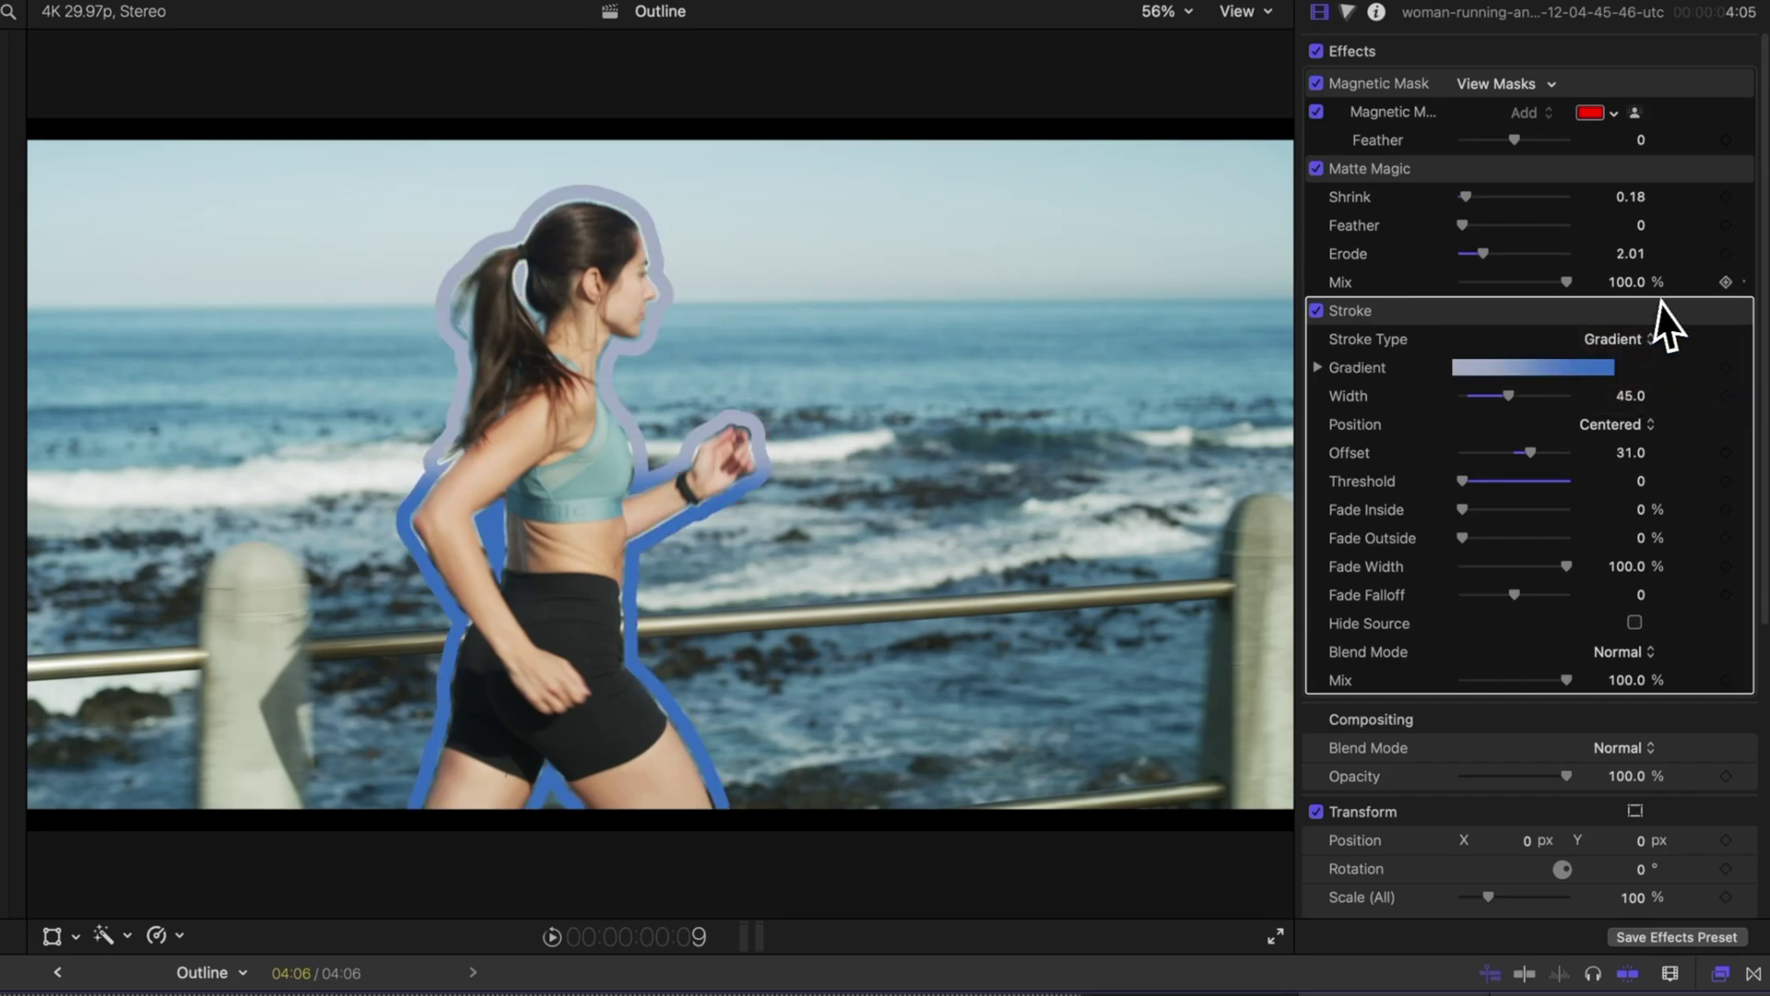
{"action": "key", "text": "super+z"}
{"action": "left_click_drag", "start_coordinate": [1462, 509], "coordinate": [1512, 502]}
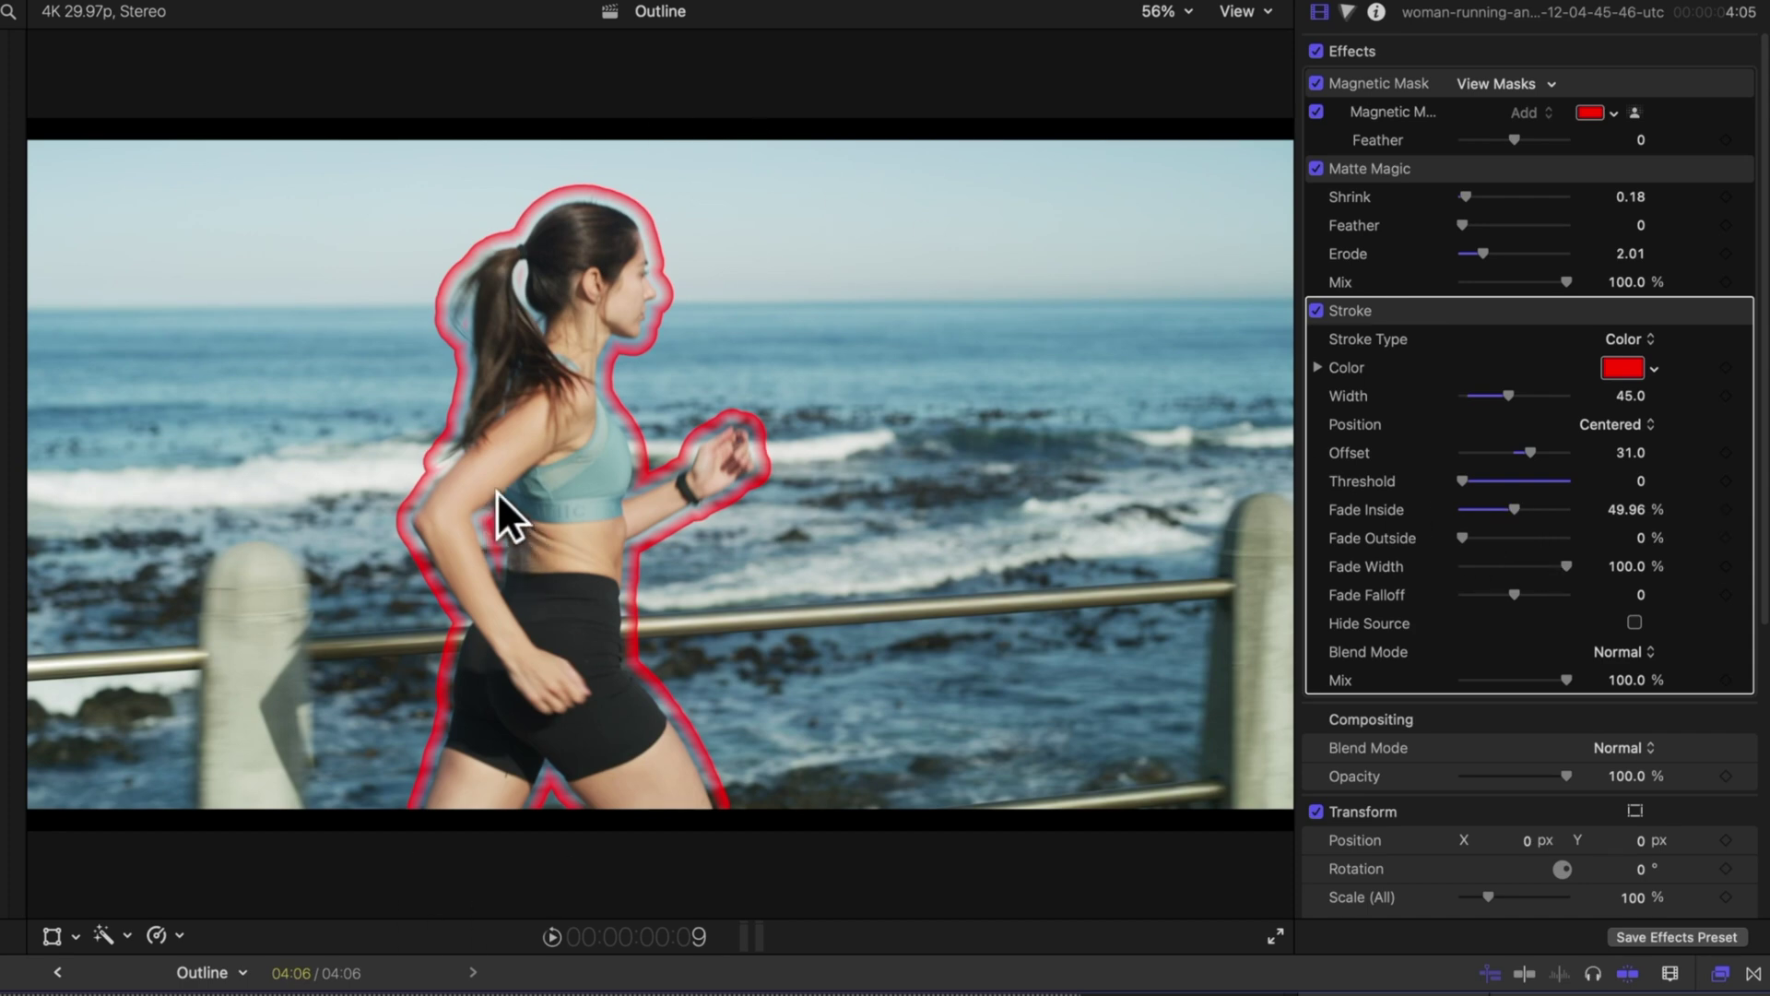
{"action": "key", "text": "space"}
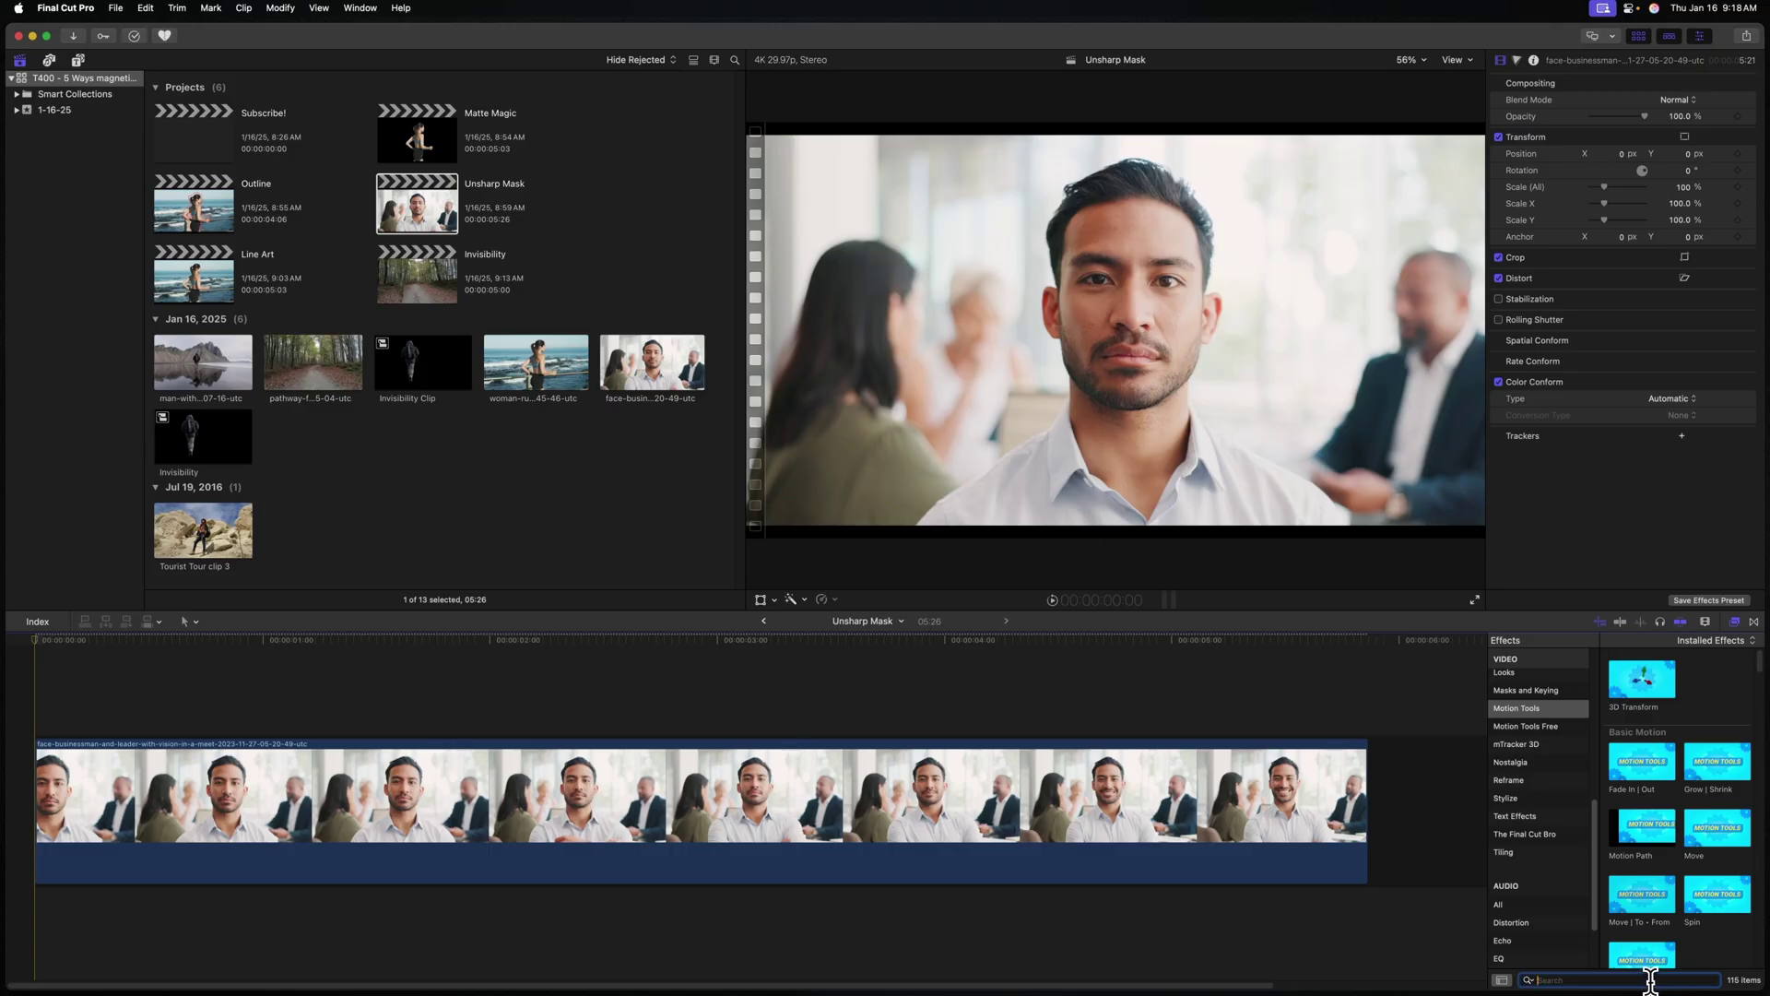
Apply Unsharp Mask to the businessman clip, magnetically masked to the man and analysed across the clip.
{"action": "type", "text": "mask"}
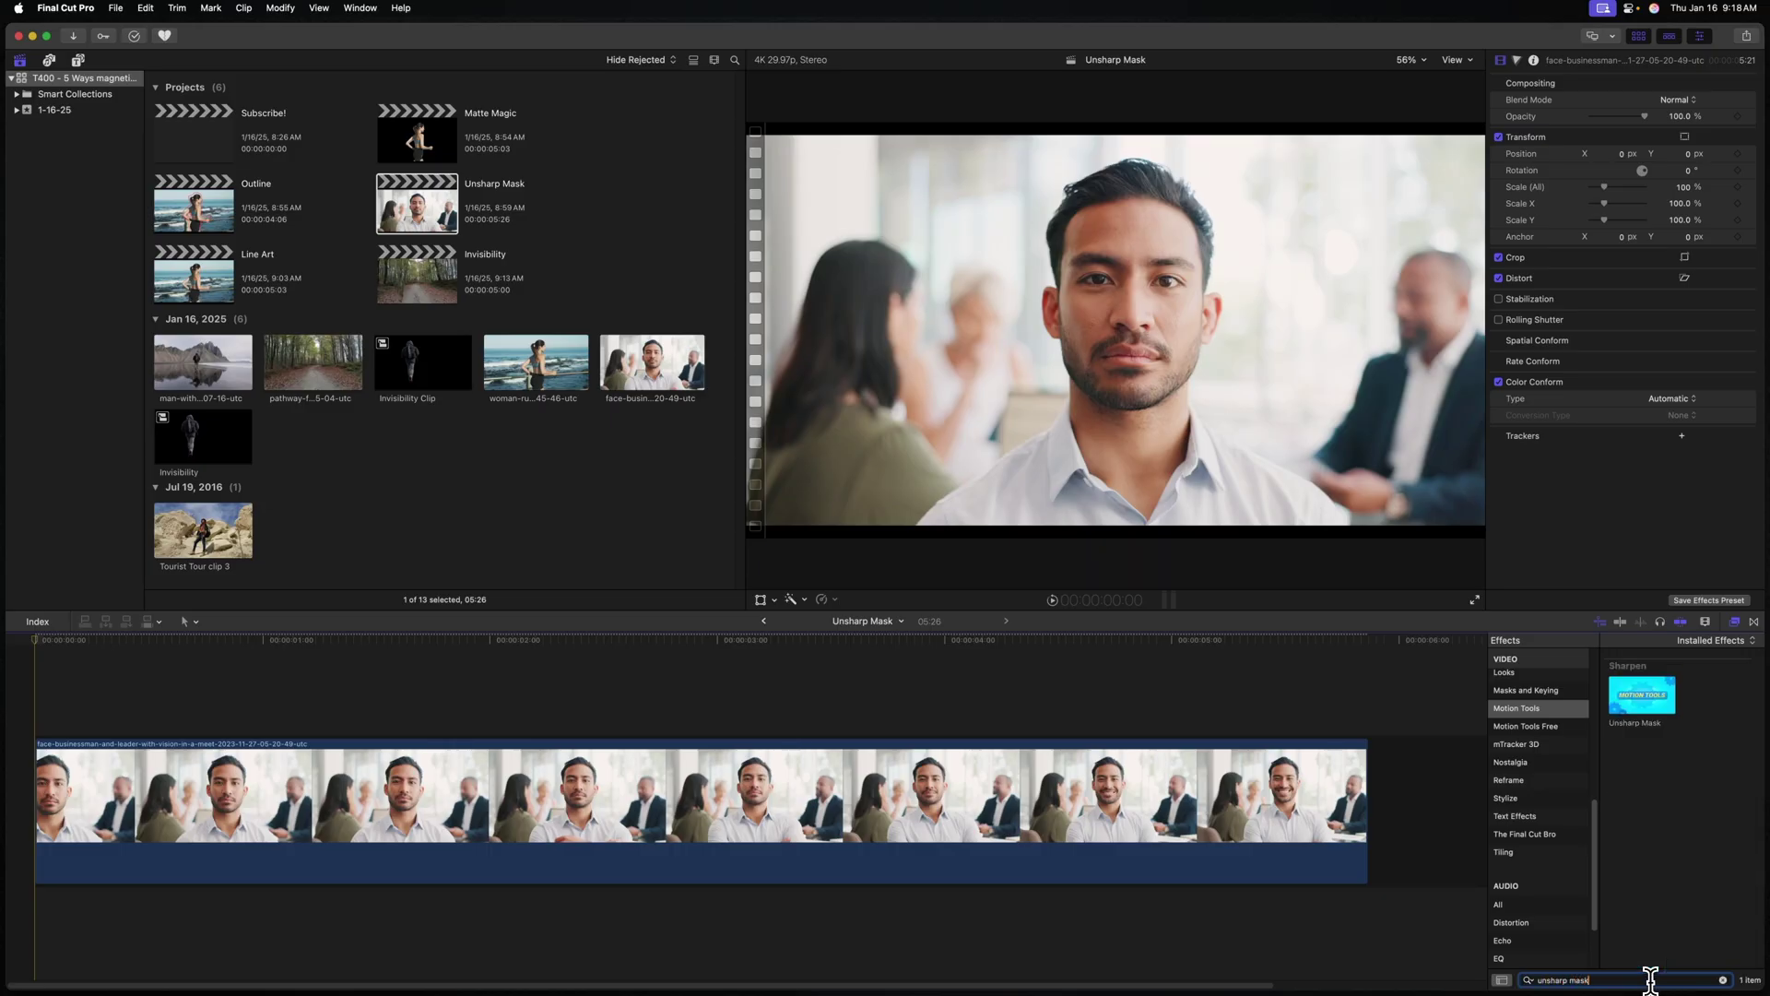
{"action": "left_click_drag", "start_coordinate": [1537, 605], "coordinate": [1151, 348]}
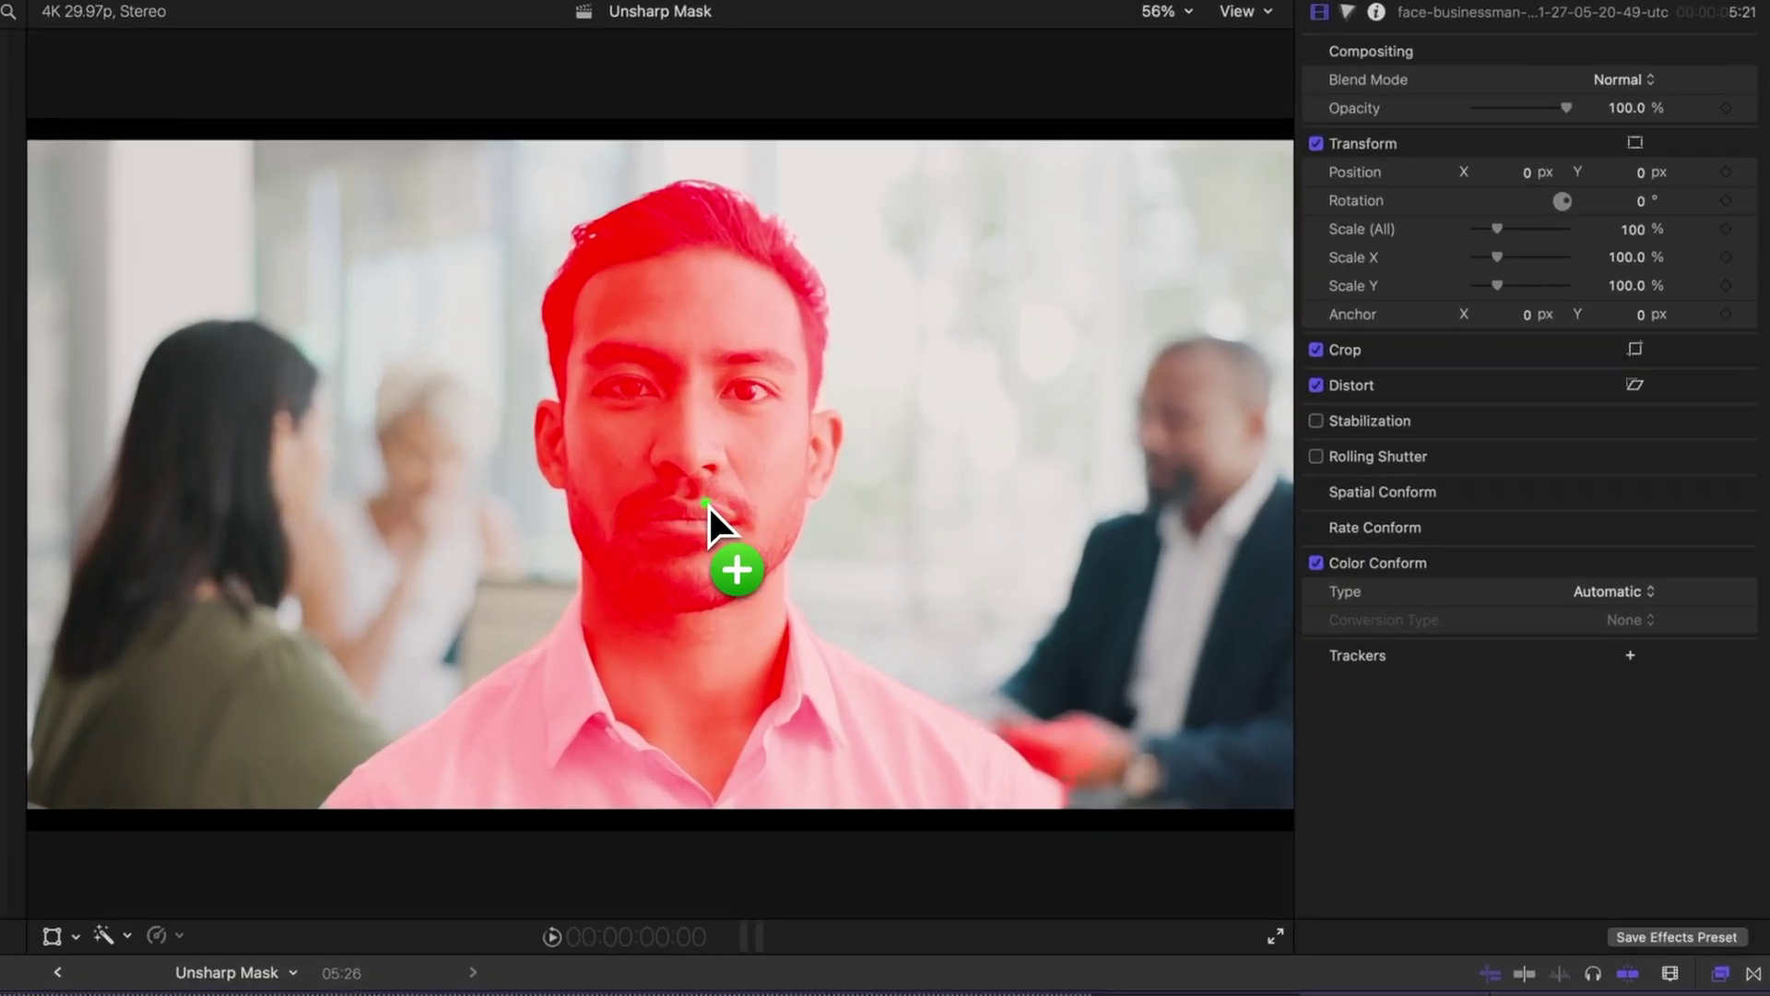
{"action": "left_click_drag", "start_coordinate": [708, 505], "coordinate": [706, 503]}
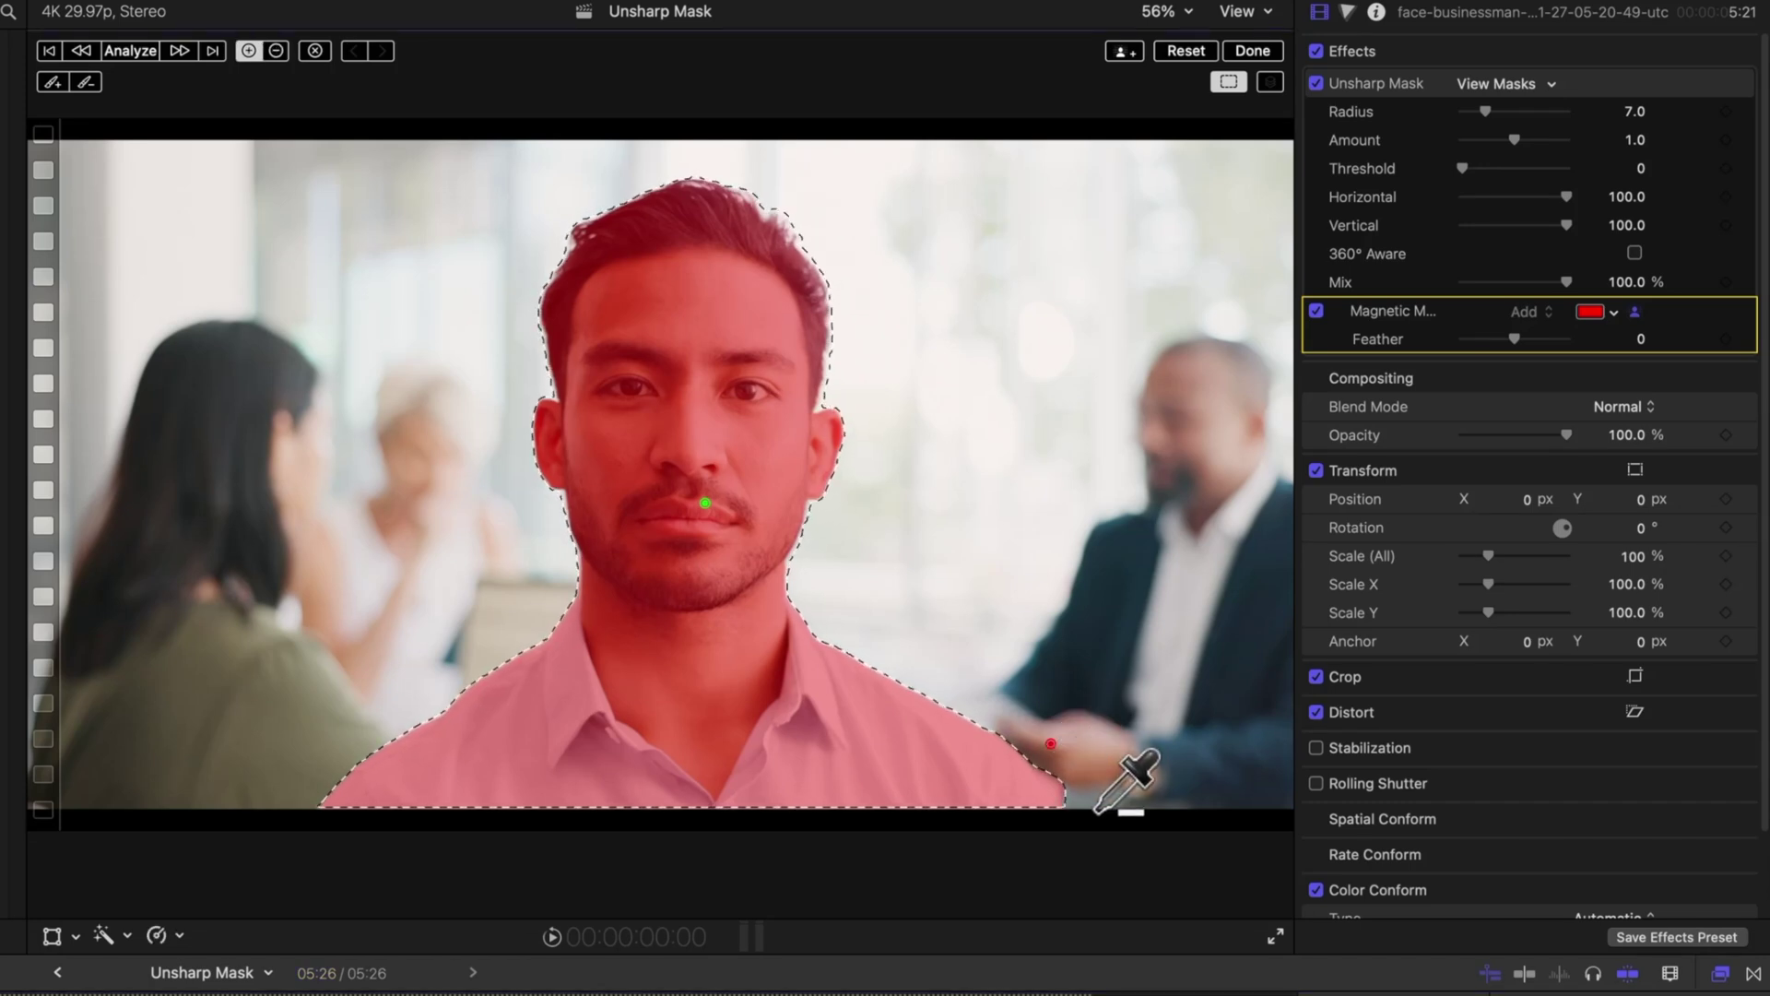
{"action": "left_click", "coordinate": [147, 52]}
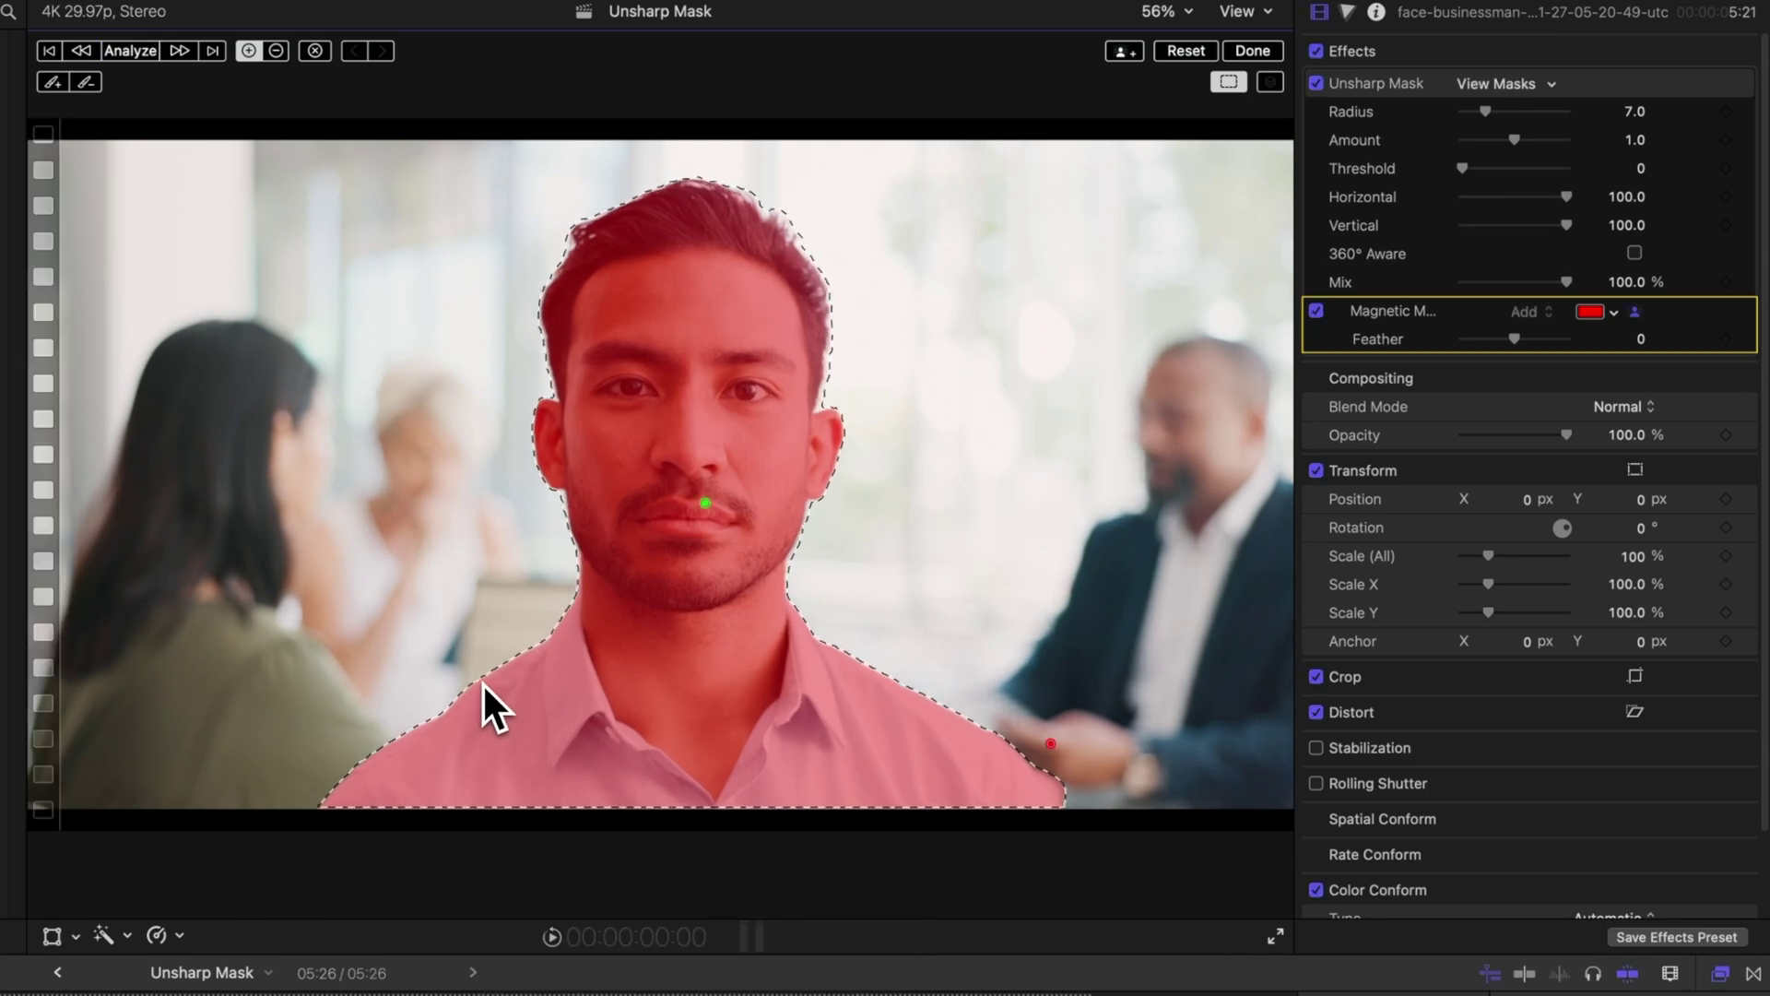
{"action": "left_click", "coordinate": [1270, 51]}
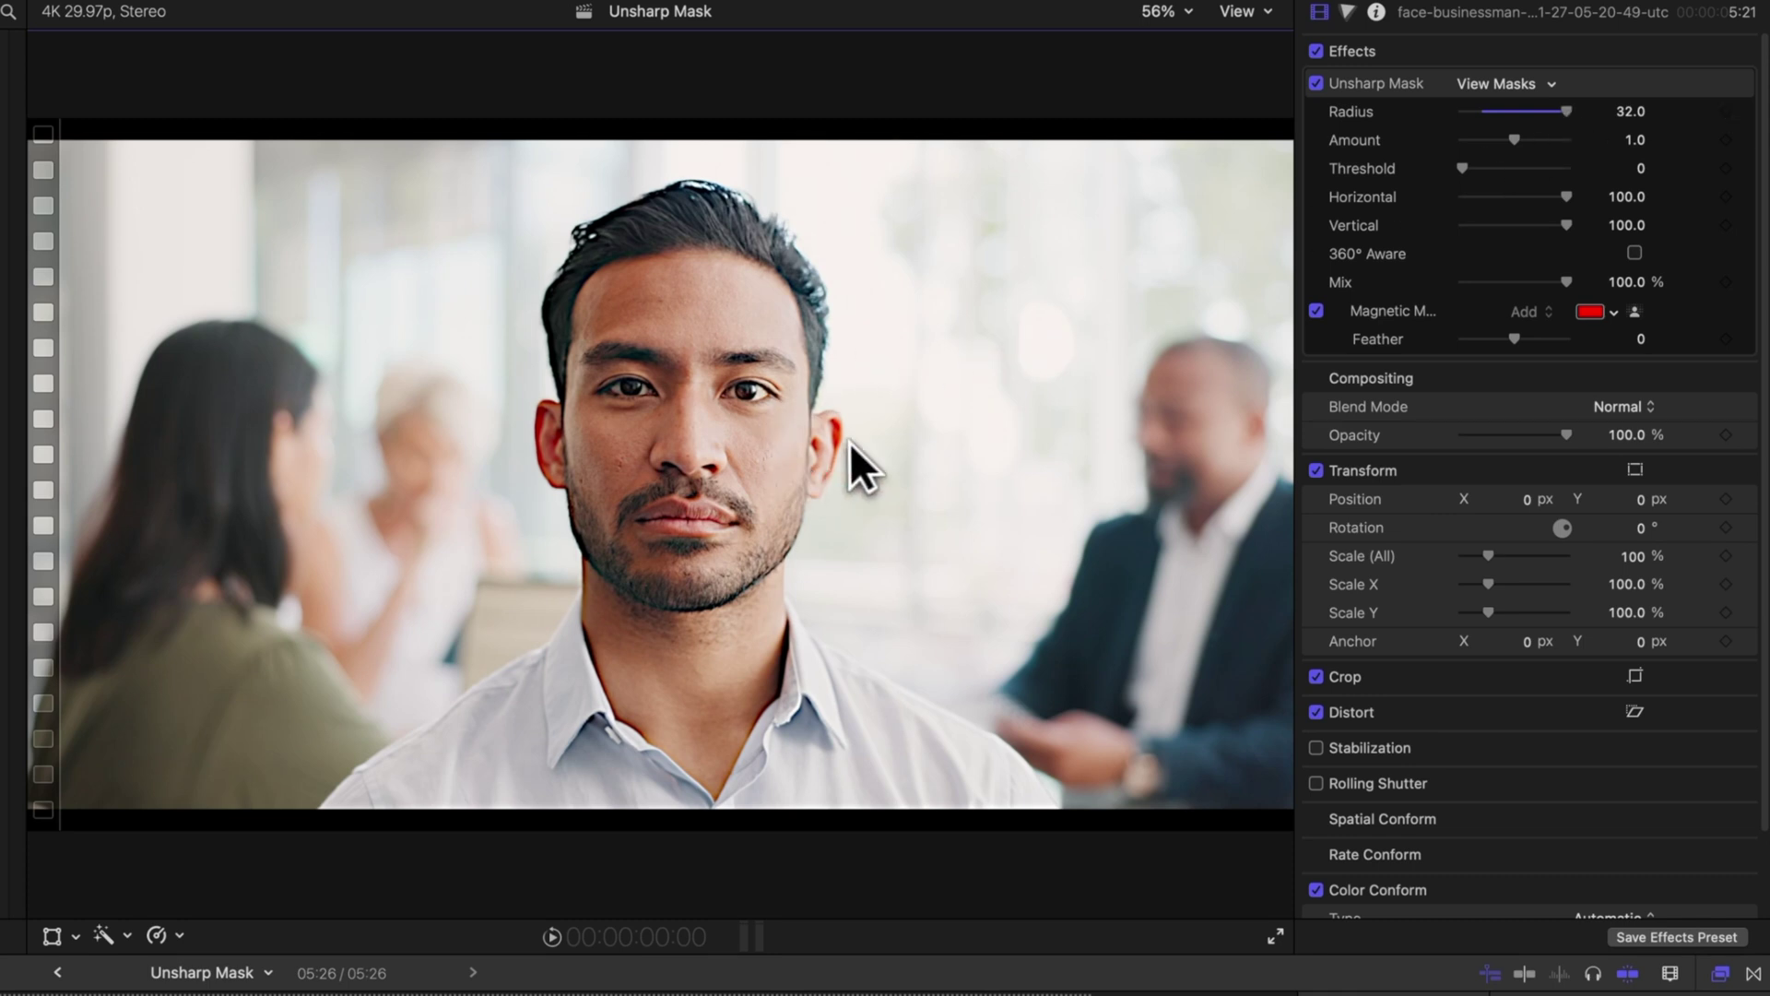
Set Unsharp Mask to Radius 14, Amount 2.0, Threshold 0 and Horizontal 68.
{"action": "left_click_drag", "start_coordinate": [1485, 112], "coordinate": [1566, 140]}
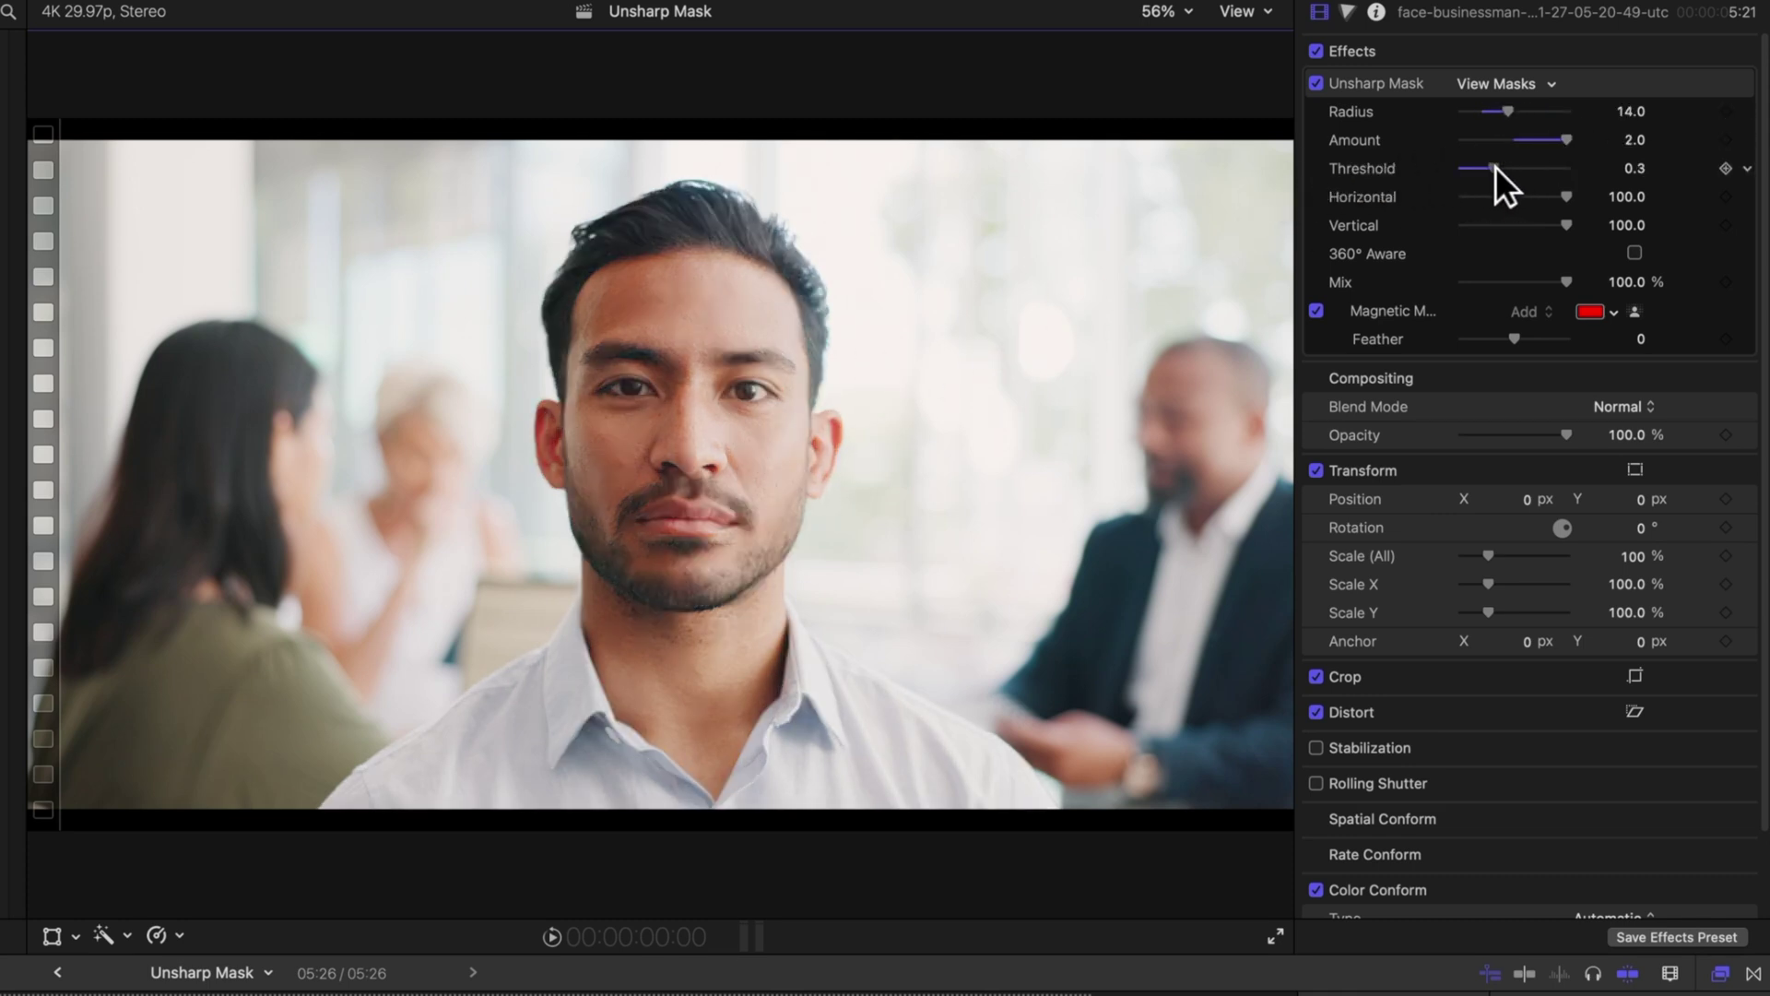
{"action": "left_click_drag", "start_coordinate": [1463, 166], "coordinate": [1446, 163]}
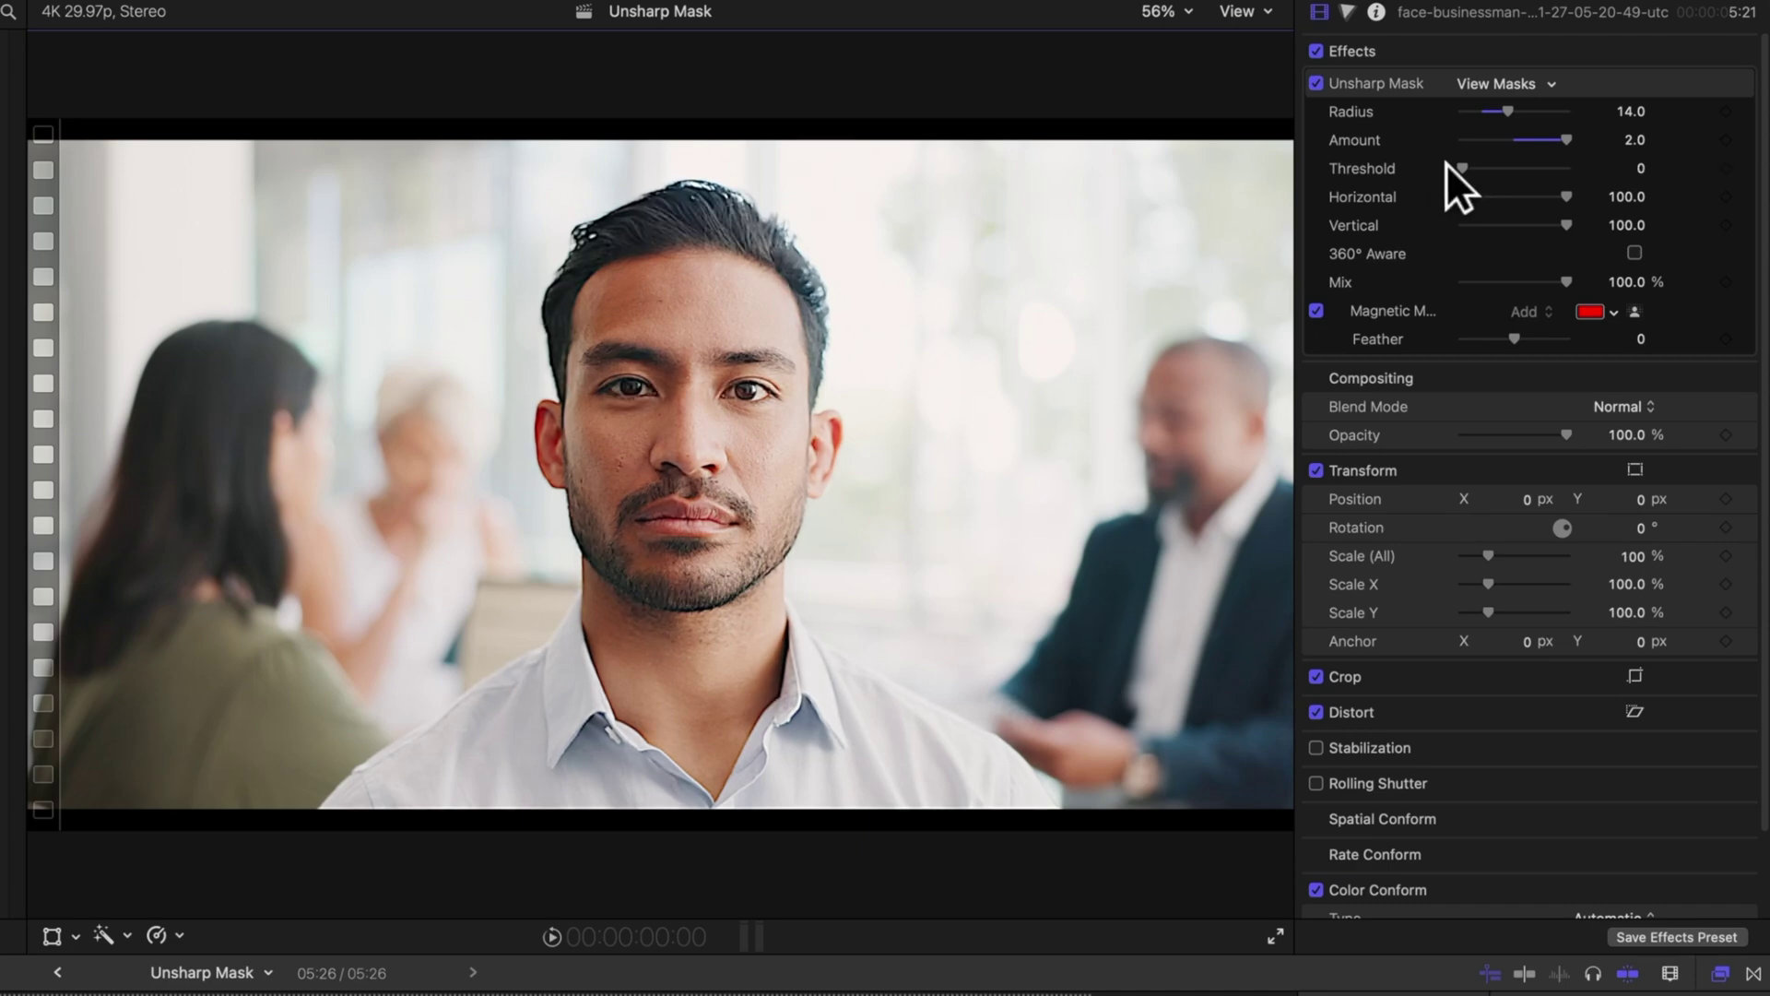
{"action": "mouse_move", "coordinate": [1566, 196]}
{"action": "left_mouse_down"}
{"action": "mouse_move", "coordinate": [1474, 195]}
{"action": "mouse_move", "coordinate": [1532, 196]}
{"action": "left_mouse_up"}
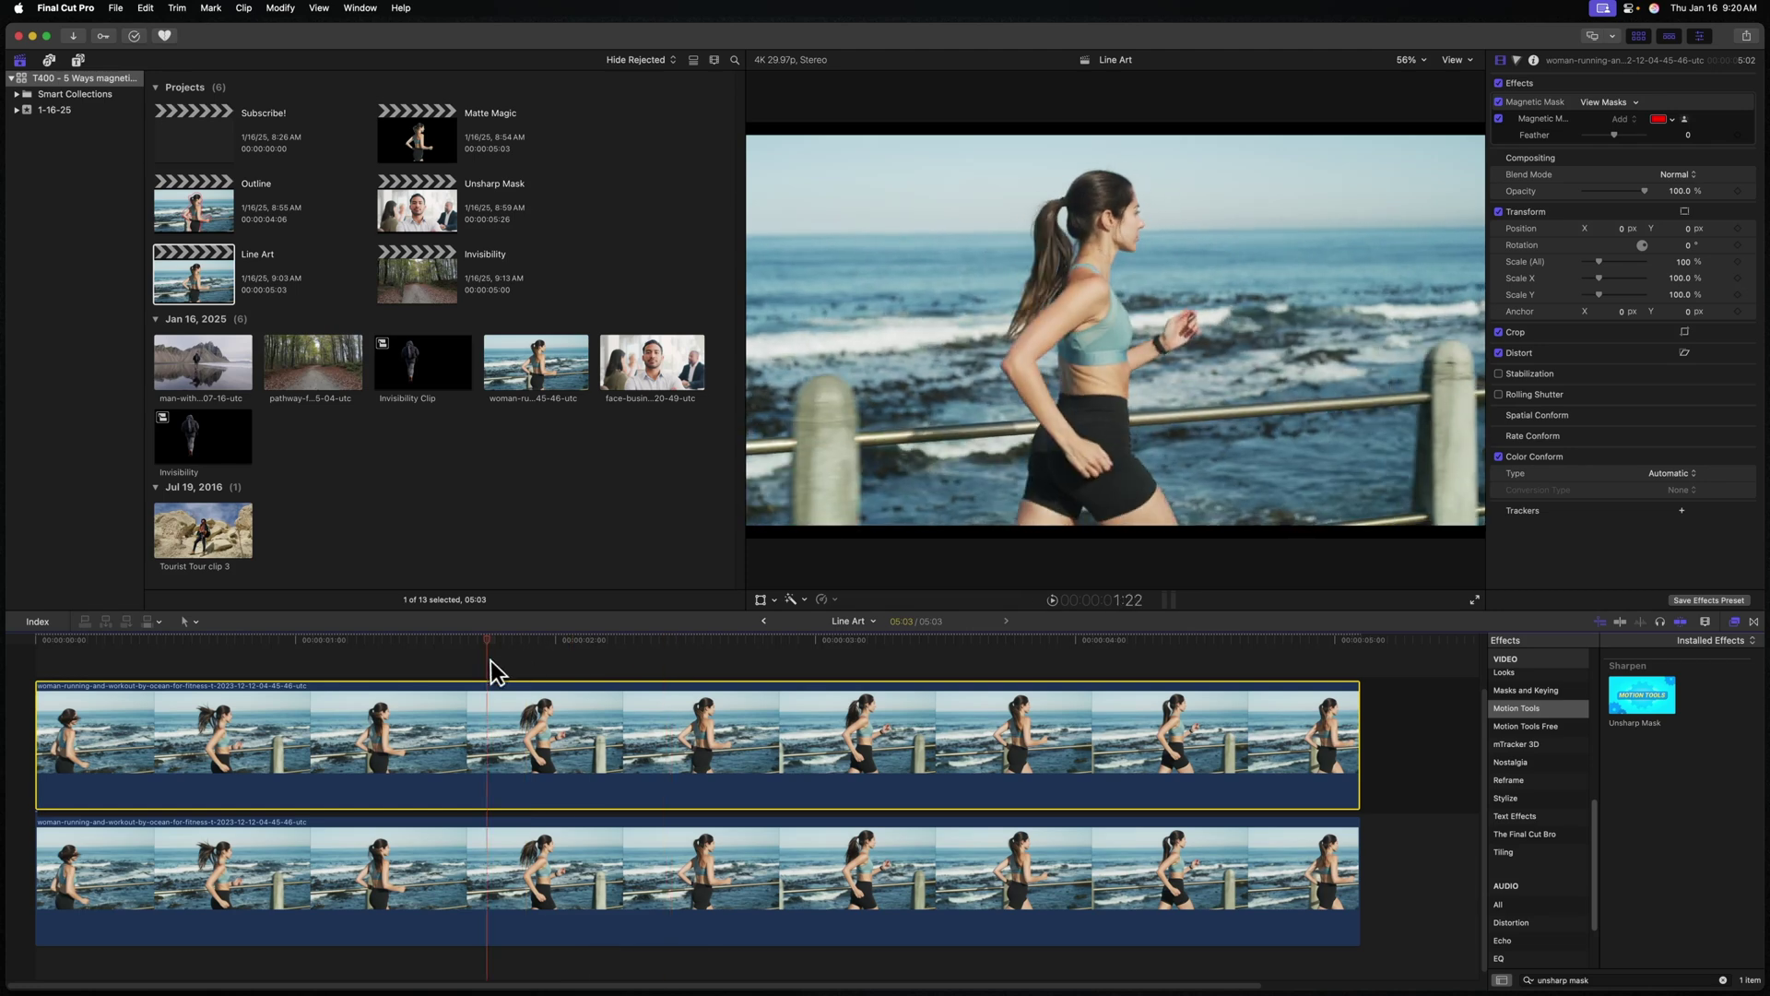
Give the lower runner clip Line Art at Threshold 0.03, preview it, then add Strobe.
{"action": "key", "text": "Delete"}
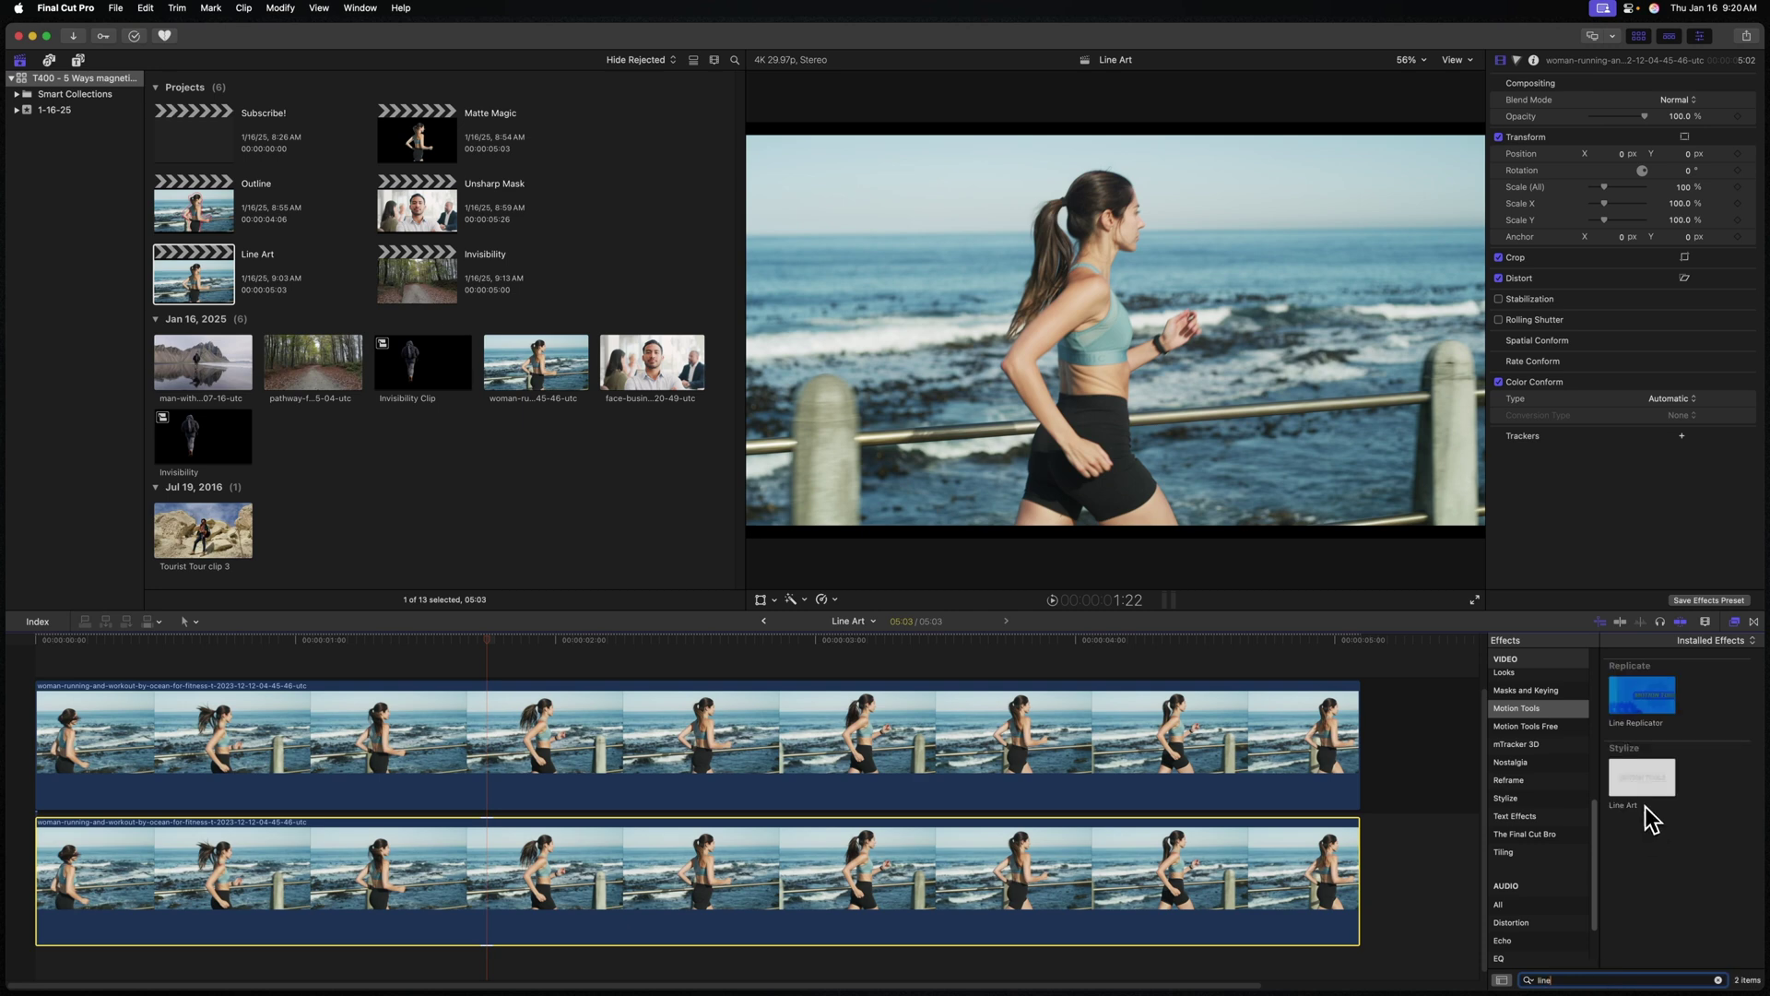
{"action": "left_click_drag", "start_coordinate": [1644, 785], "coordinate": [904, 857]}
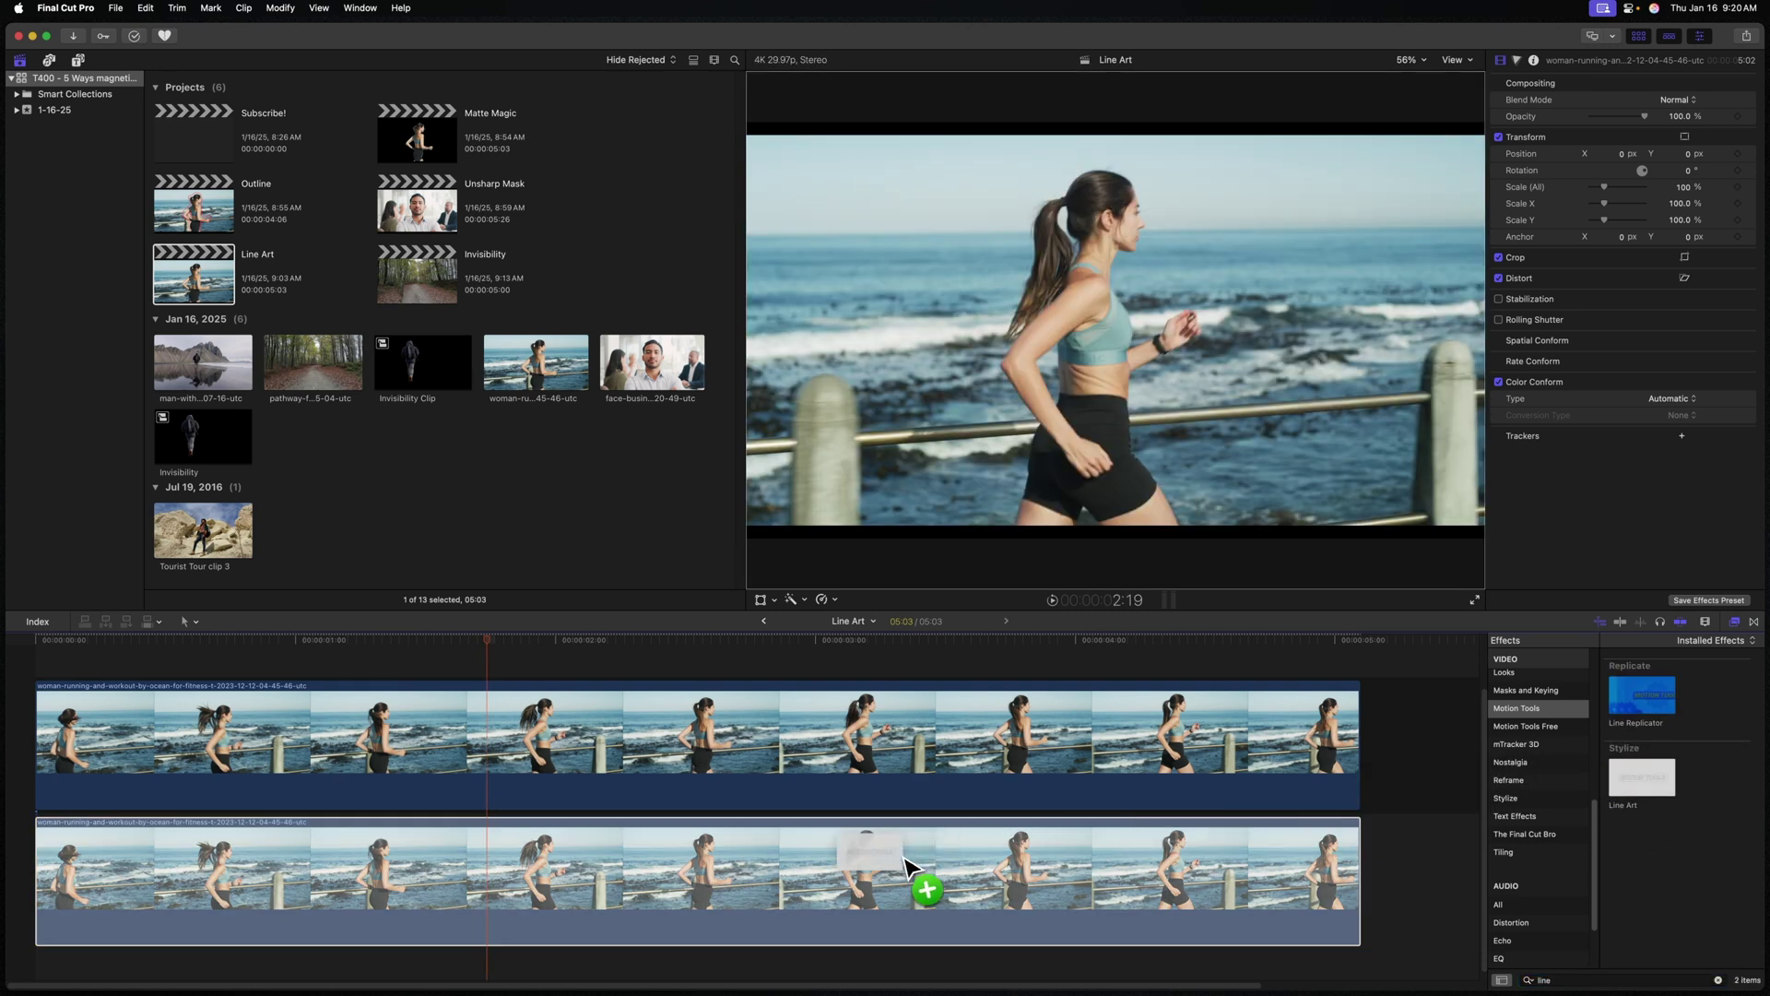
{"action": "left_click_drag", "start_coordinate": [319, 862], "coordinate": [302, 872]}
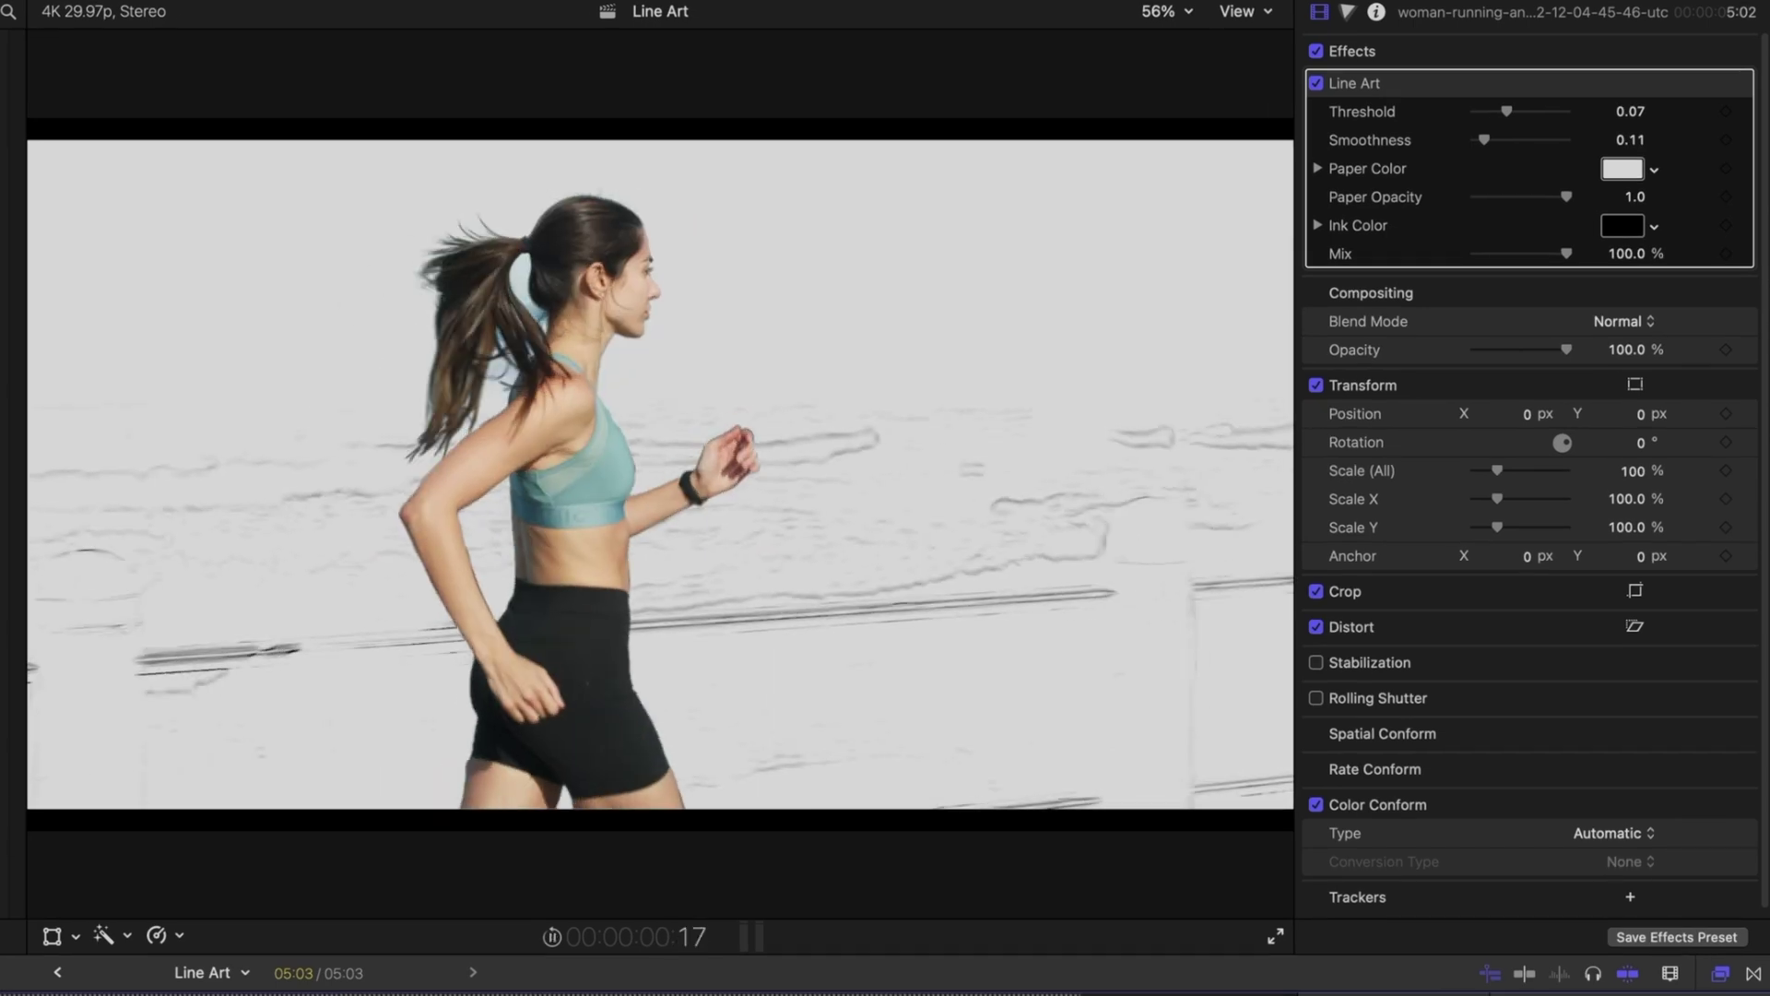
{"action": "mouse_move", "coordinate": [1516, 111]}
{"action": "left_mouse_down"}
{"action": "mouse_move", "coordinate": [1461, 115]}
{"action": "mouse_move", "coordinate": [1488, 119]}
{"action": "left_mouse_up"}
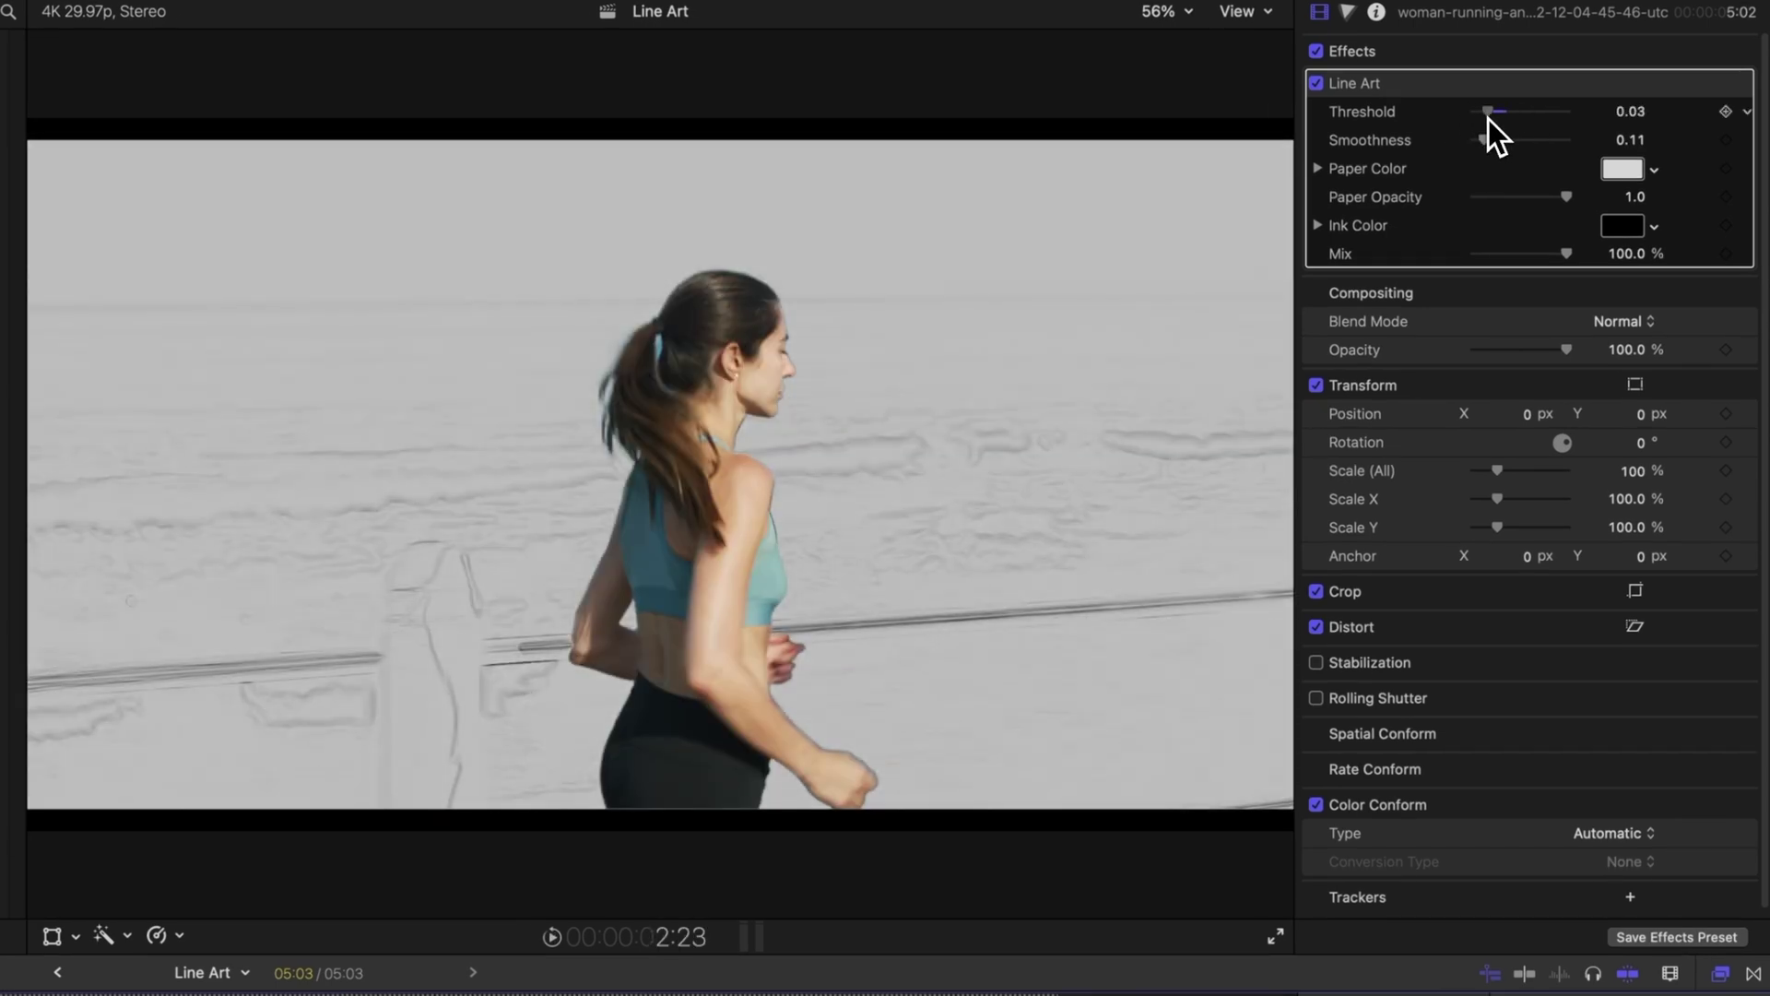
{"action": "left_click_drag", "start_coordinate": [1627, 190], "coordinate": [1517, 203]}
{"action": "key", "text": "space"}
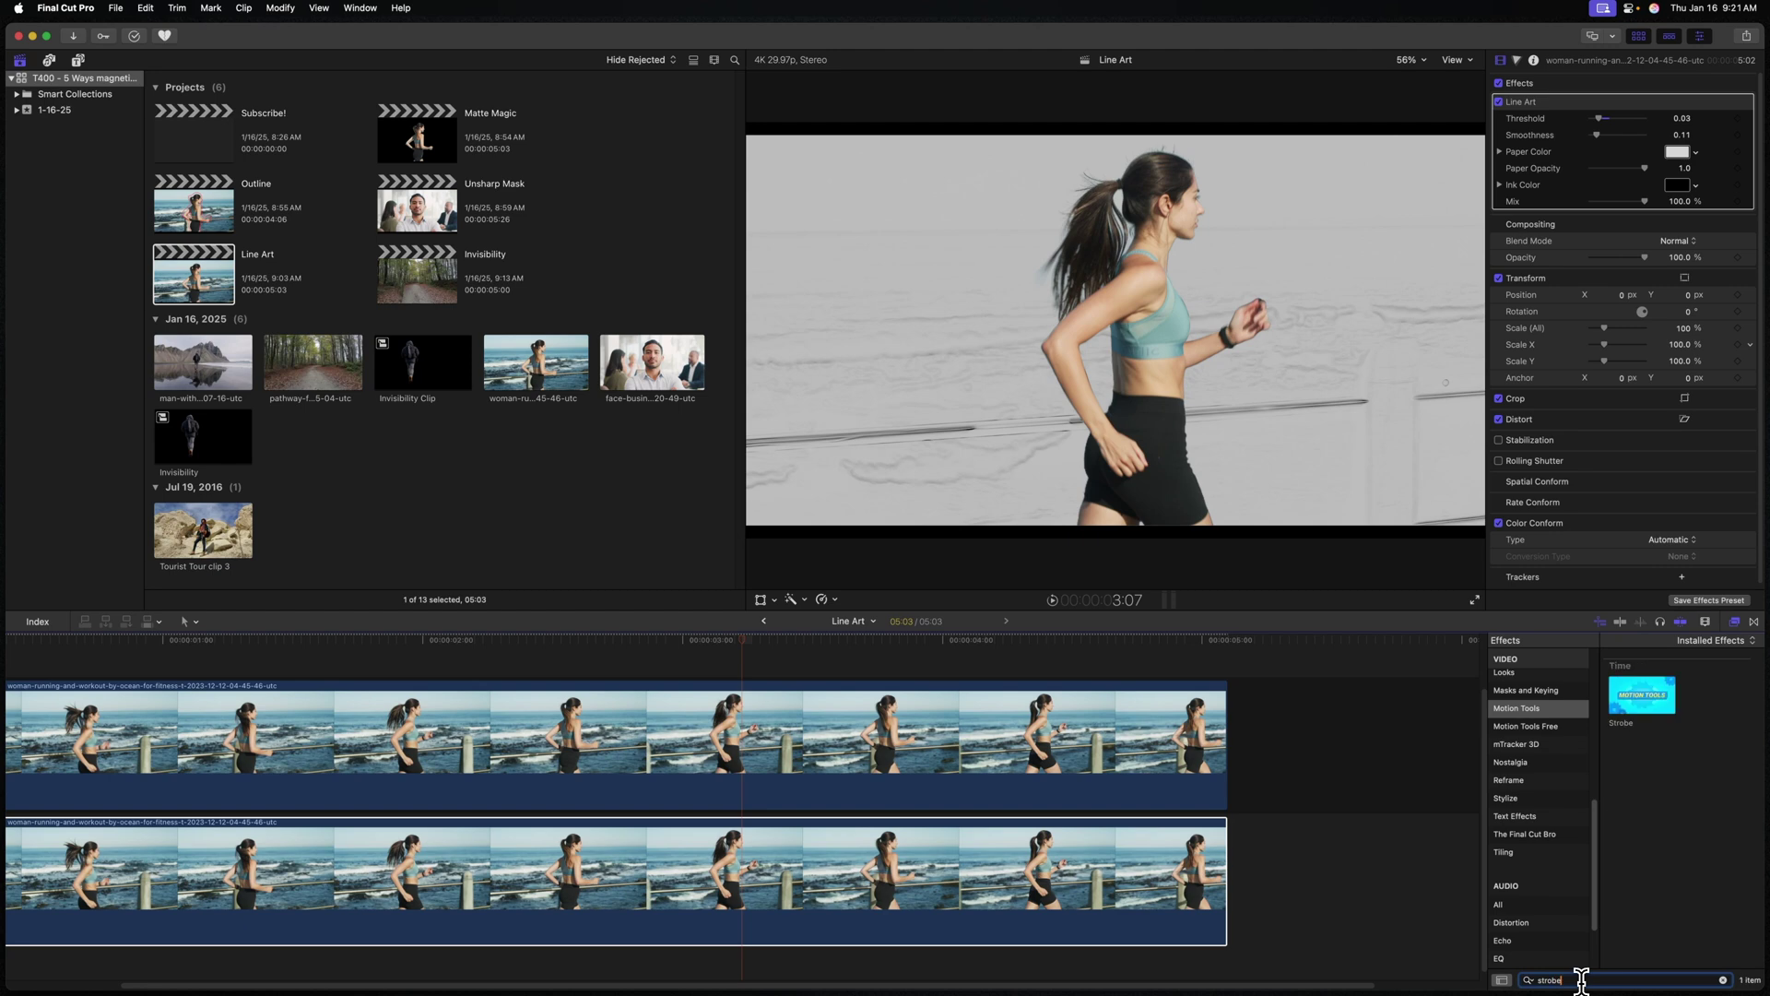
{"action": "left_click_drag", "start_coordinate": [1564, 724], "coordinate": [1012, 853]}
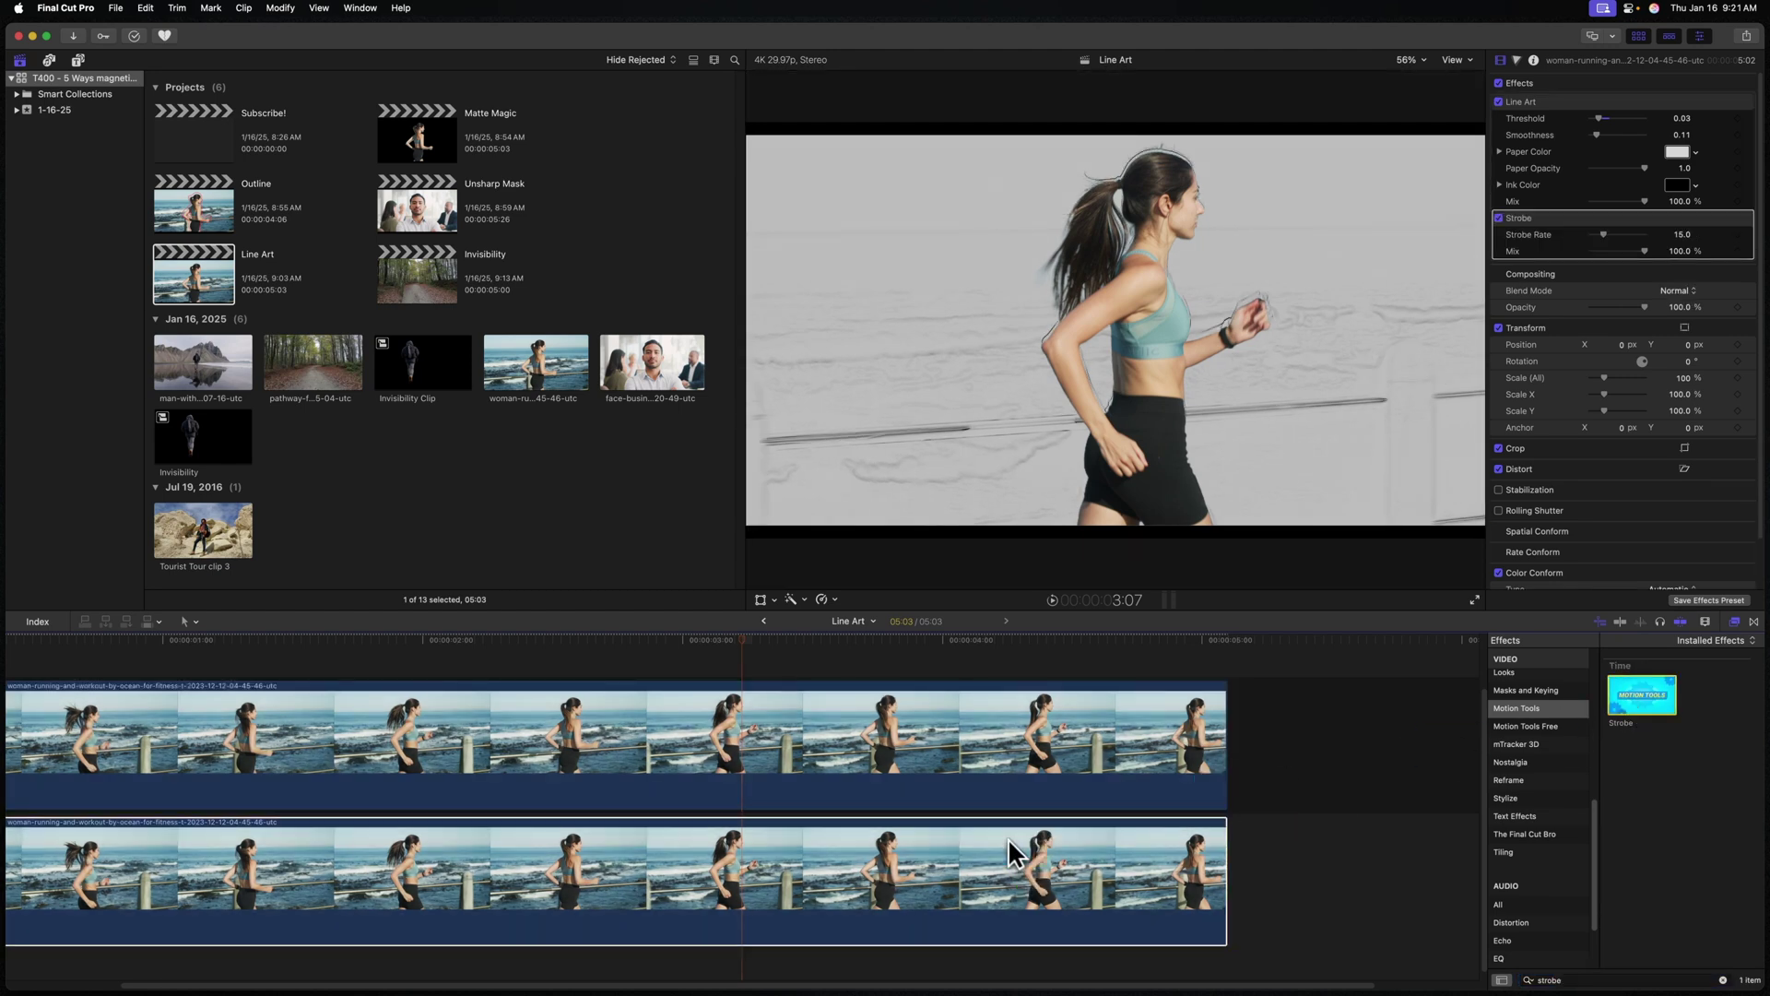